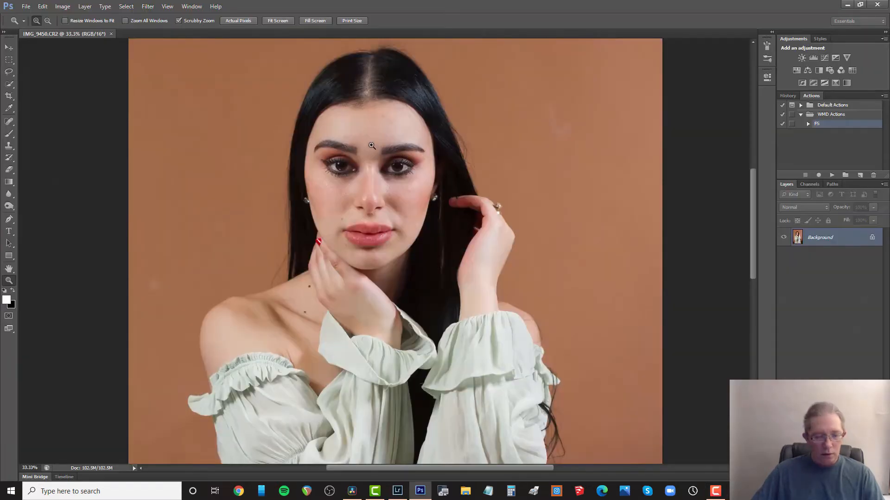
- Duplicate the Background layer twice while viewing the face at actual pixels
{"action": "left_click_drag", "start_coordinate": [372, 145], "coordinate": [411, 156]}
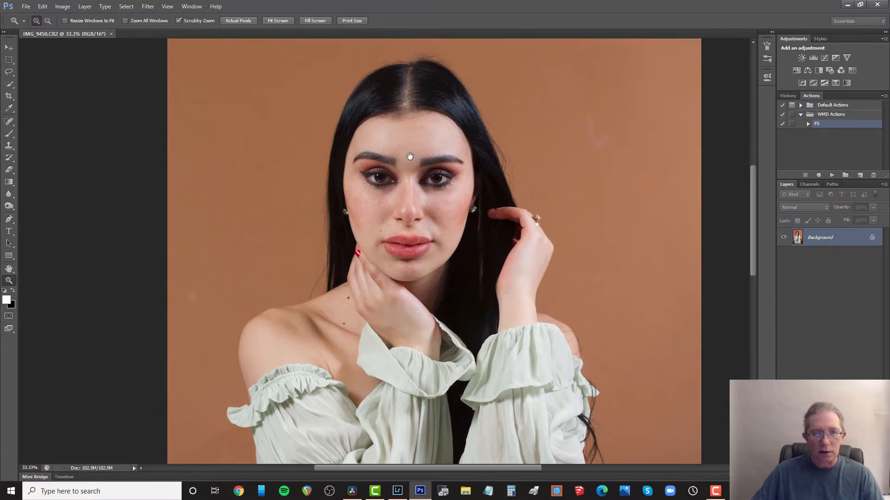
{"action": "right_click", "coordinate": [411, 157]}
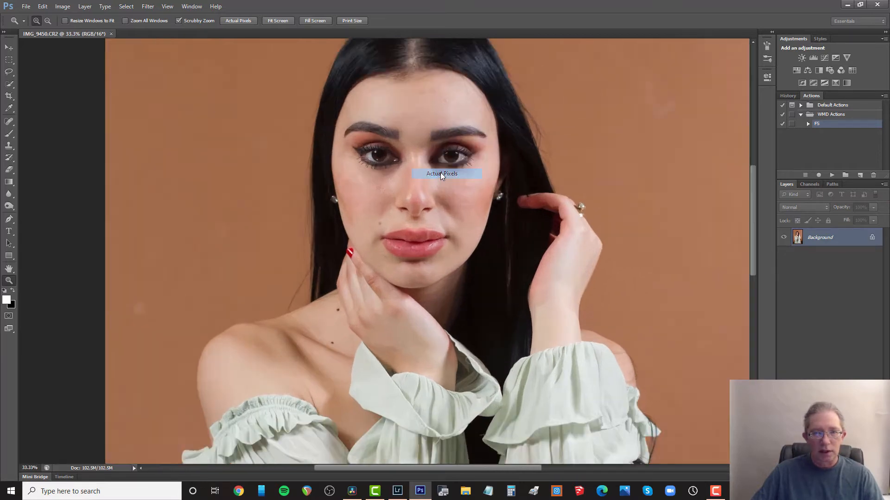
{"action": "left_click", "coordinate": [441, 175]}
{"action": "left_click_drag", "start_coordinate": [485, 139], "coordinate": [431, 300]}
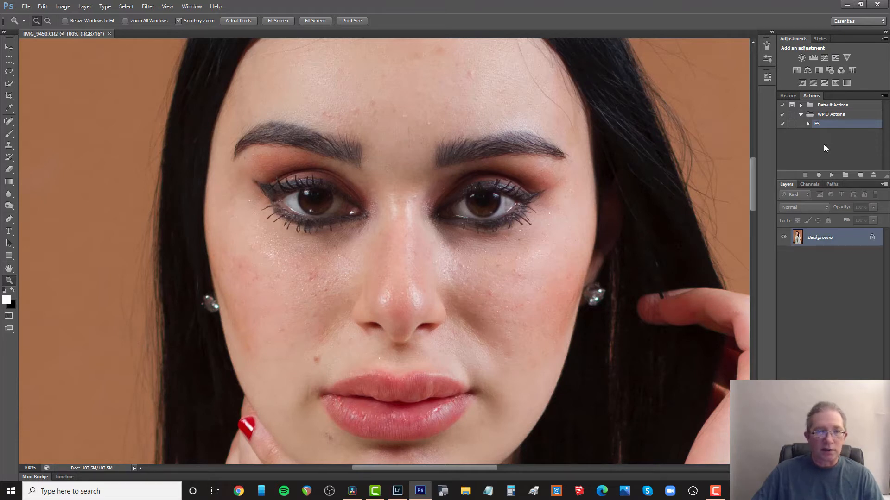
{"action": "scroll", "coordinate": [615, 165], "scroll_direction": "down", "scroll_amount": 1}
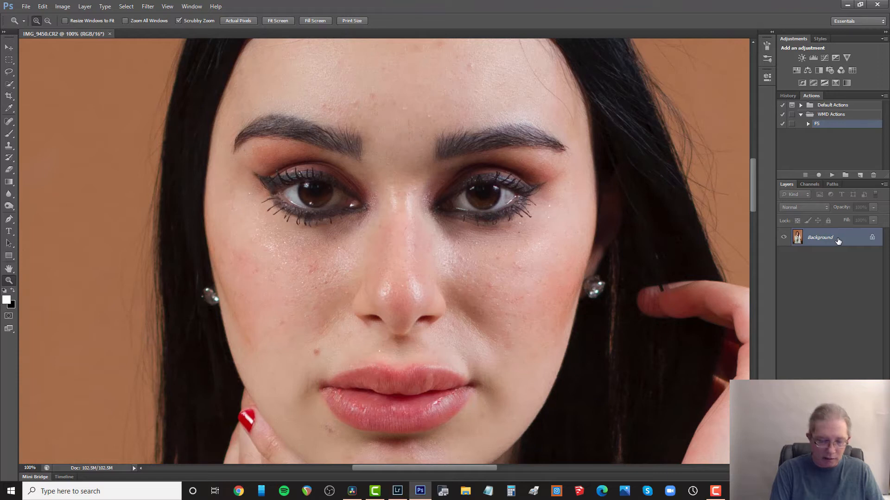
{"action": "key", "text": "ctrl+j"}
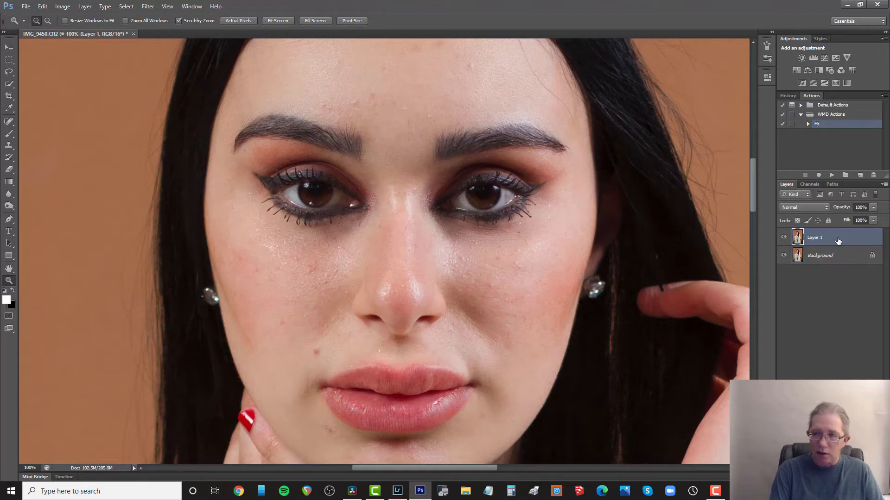
{"action": "key", "text": "ctrl+j"}
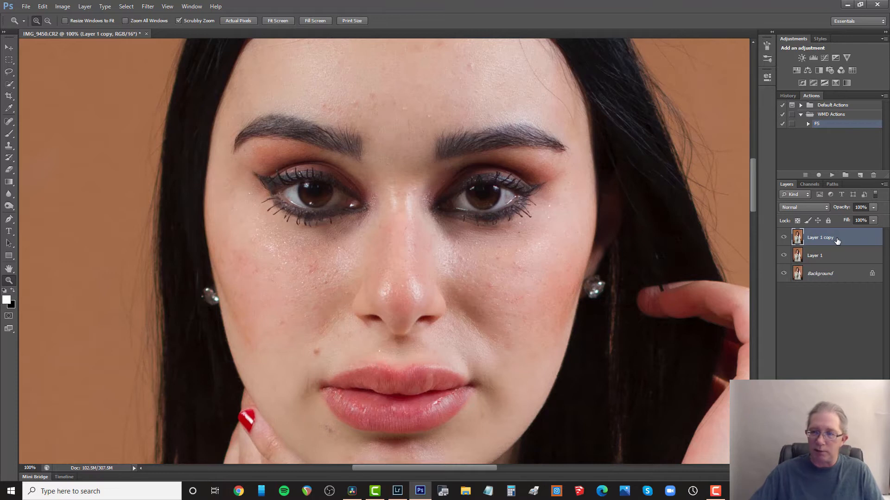
- Rename the lower duplicate layer as LOW and the upper duplicate as HIGH
{"action": "double_click", "coordinate": [820, 256]}
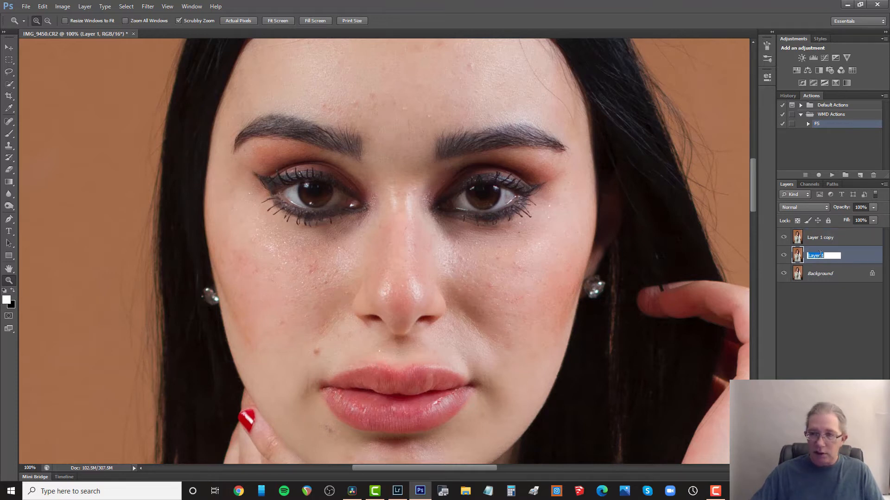
{"action": "type", "text": "LOW"}
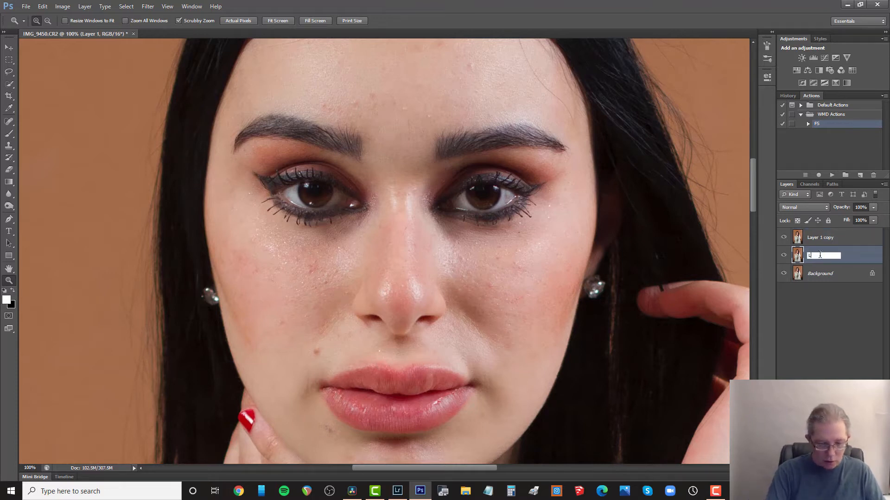
{"action": "key", "text": "Return"}
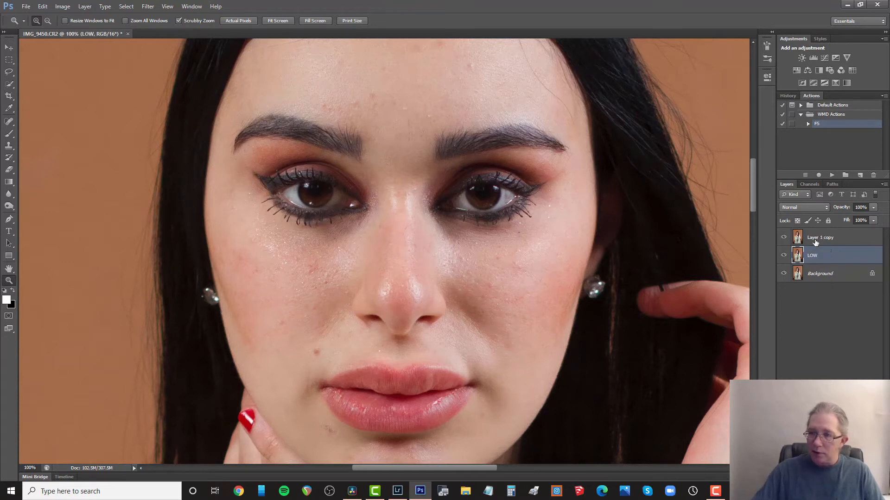
{"action": "left_click", "coordinate": [817, 241]}
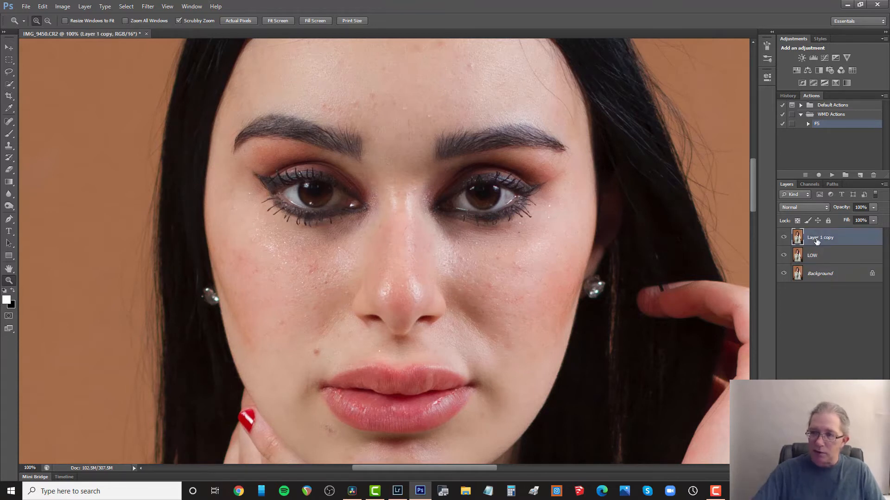
{"action": "double_click", "coordinate": [817, 238]}
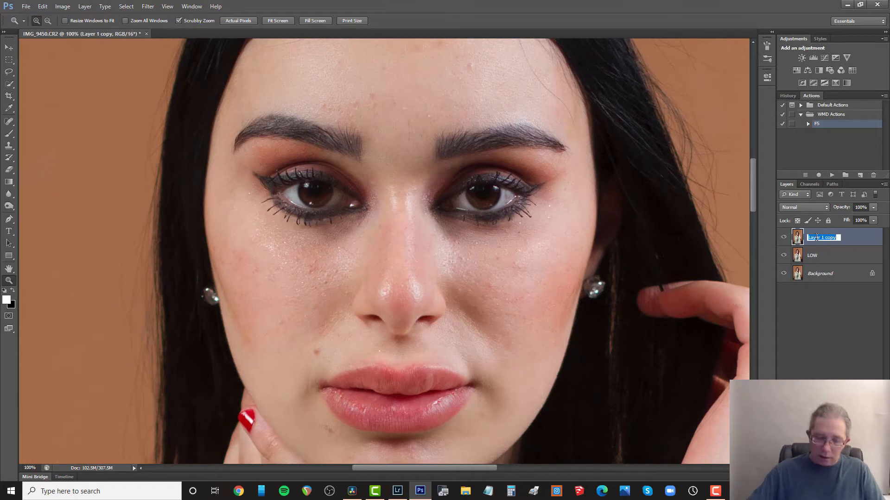
{"action": "type", "text": "HIGH"}
{"action": "key", "text": "Return"}
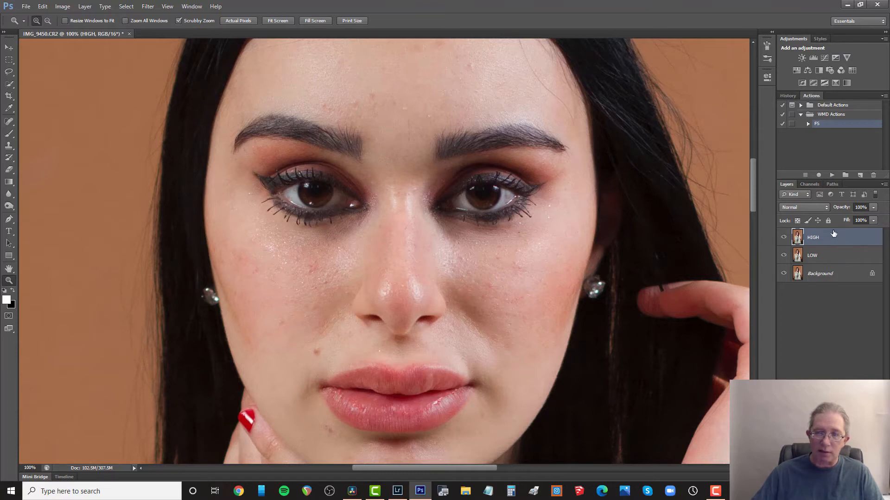
- Hide the HIGH layer and apply Dust & Scratches to the LOW layer with radius 15 pixels and threshold 0
{"action": "left_click", "coordinate": [834, 256]}
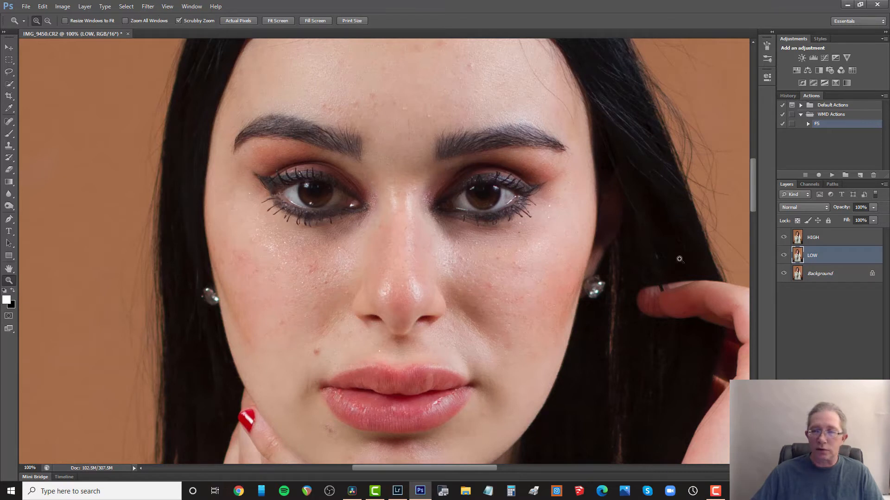
{"action": "left_click", "coordinate": [784, 237]}
{"action": "left_click", "coordinate": [143, 10]}
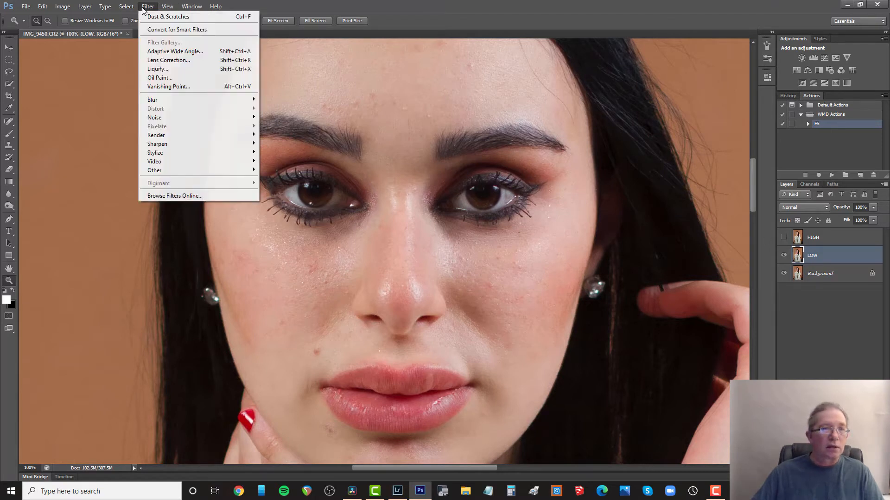
{"action": "mouse_move", "coordinate": [149, 121]}
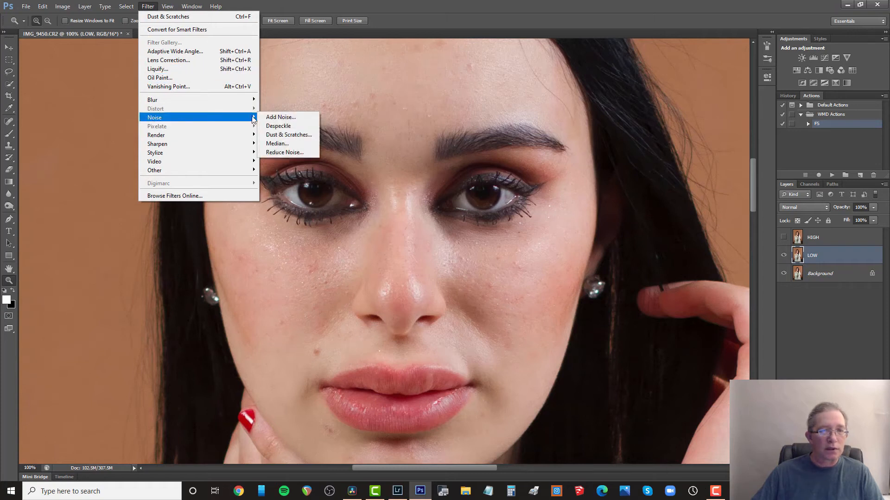
{"action": "left_click", "coordinate": [296, 135]}
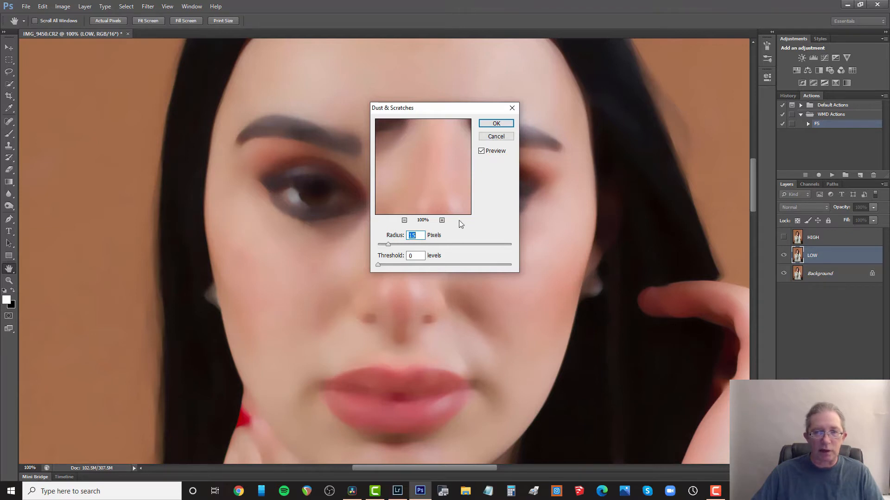
{"action": "left_click", "coordinate": [498, 124]}
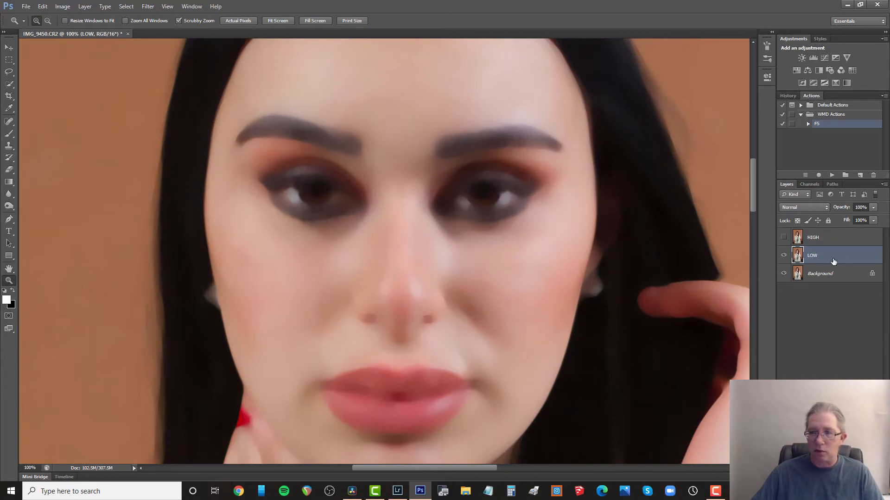
- Show the HIGH layer and use Apply Image on it with LOW as source layer, Subtract blending, scale 2 and offset 128
{"action": "left_click", "coordinate": [784, 238]}
{"action": "left_click", "coordinate": [818, 239]}
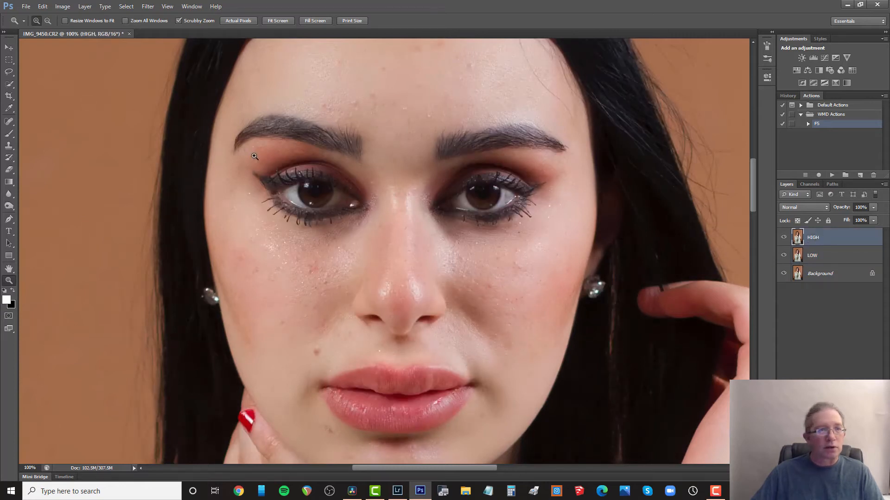
{"action": "left_click", "coordinate": [63, 8]}
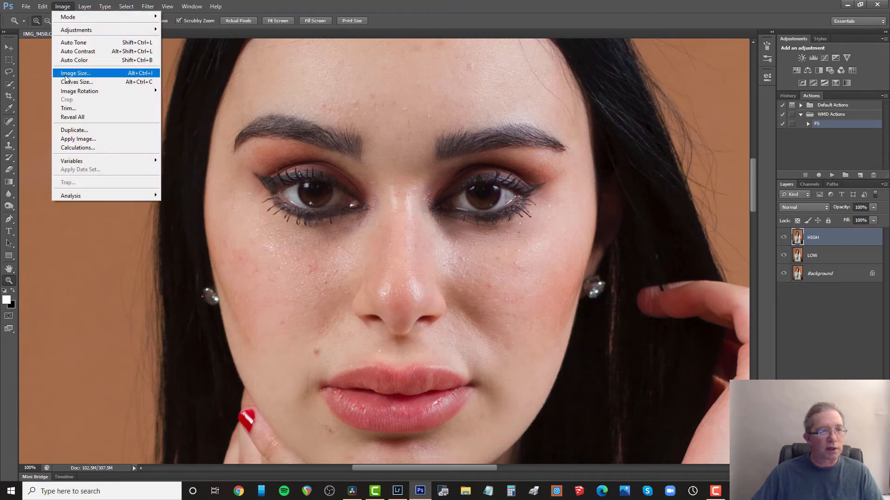
{"action": "left_click", "coordinate": [74, 139]}
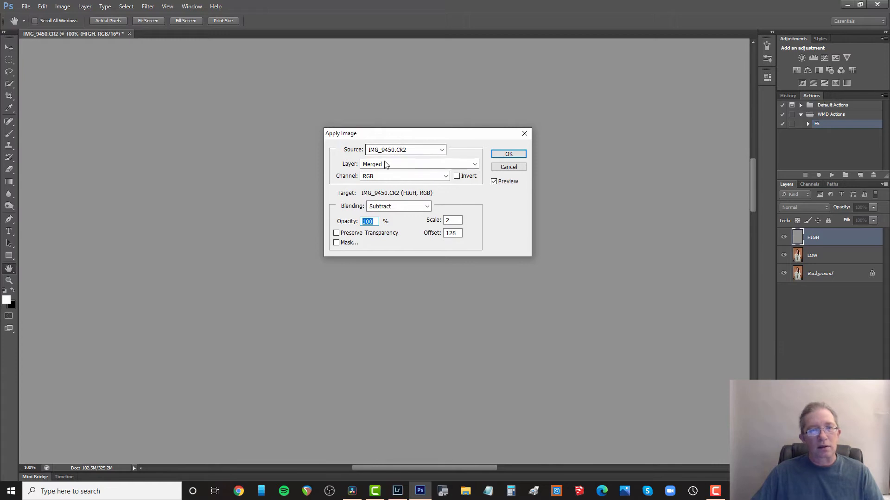
{"action": "left_click", "coordinate": [396, 166]}
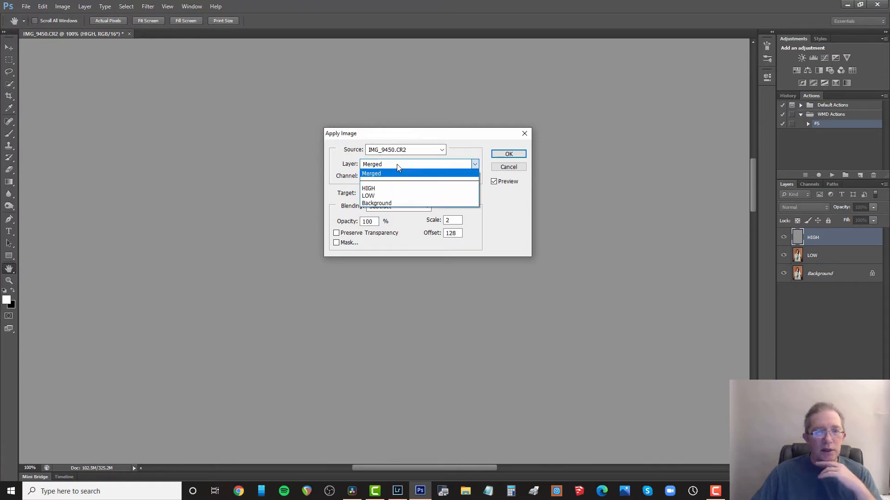
{"action": "left_click", "coordinate": [385, 199]}
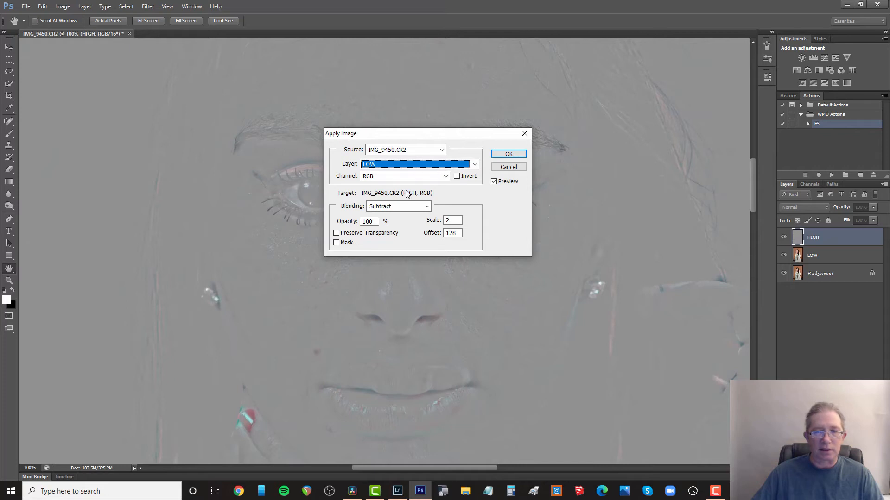
{"action": "left_click", "coordinate": [513, 154]}
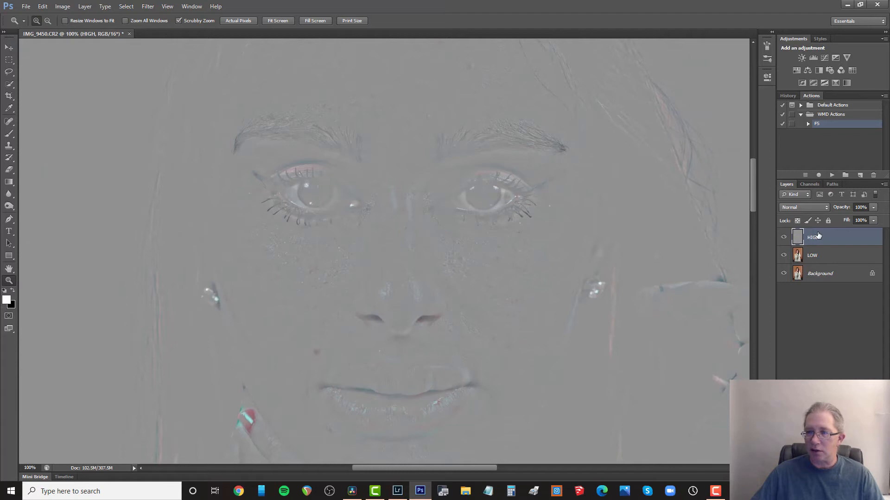
- Set the HIGH layer's blend mode to Linear Light and group it with the LOW layer
{"action": "left_click", "coordinate": [813, 207]}
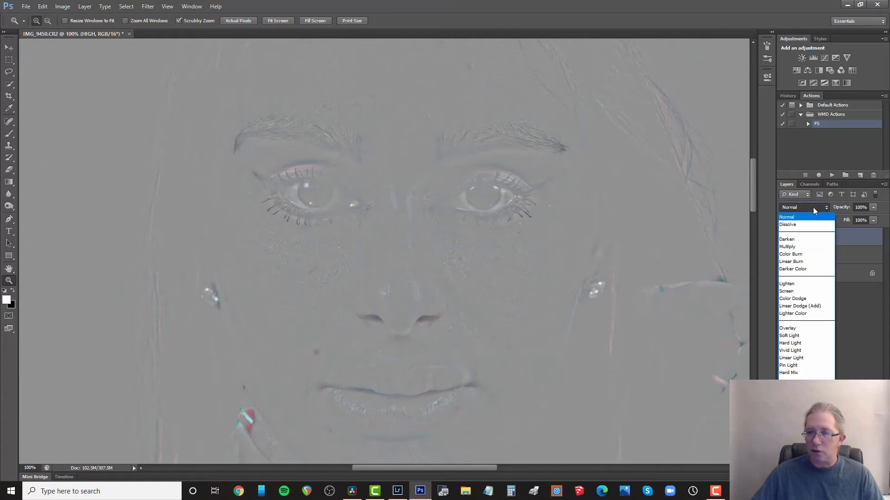
{"action": "left_click", "coordinate": [791, 357]}
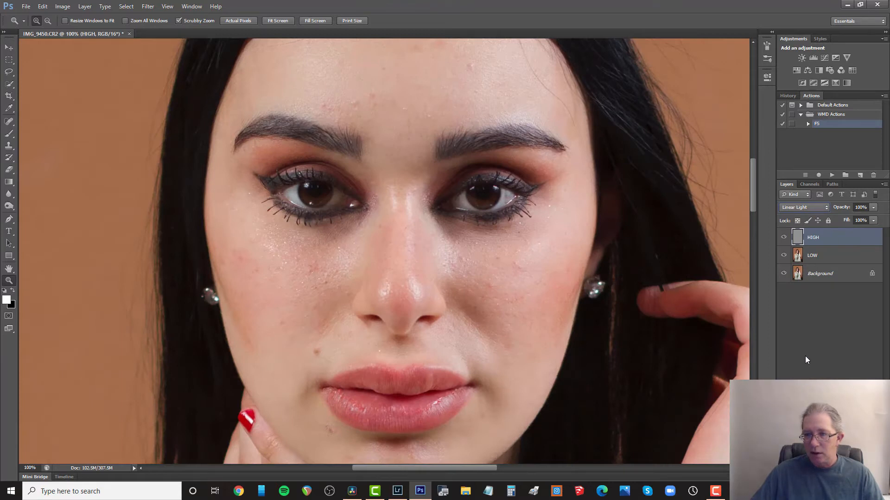
{"action": "left_click", "coordinate": [837, 258], "text": "shift"}
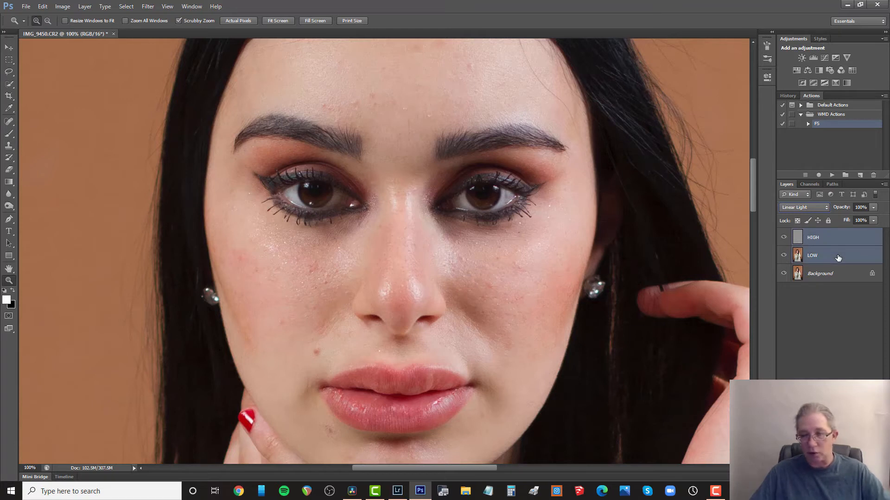
{"action": "key", "text": "ctrl+g"}
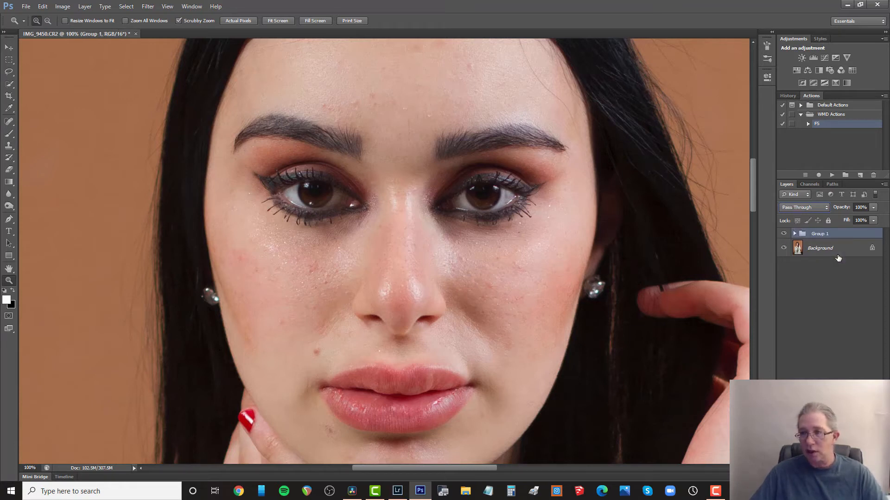
- Rename the new layer group as FS
{"action": "double_click", "coordinate": [821, 233]}
{"action": "type", "text": "FS"}
{"action": "key", "text": "BackSpace"}
{"action": "key", "text": "BackSpace"}
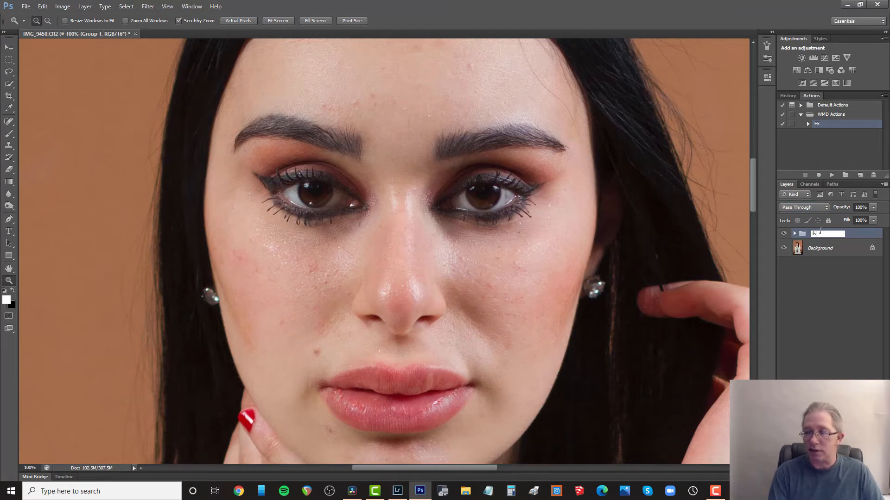
{"action": "type", "text": "FS"}
{"action": "key", "text": "Return"}
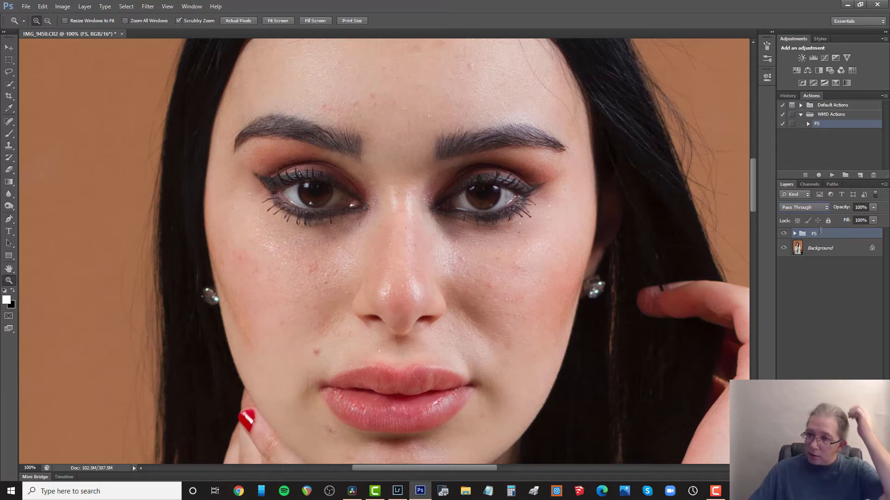
- Expand the FS group and toggle its visibility to compare the separated layers with the original photo
{"action": "left_click", "coordinate": [795, 234]}
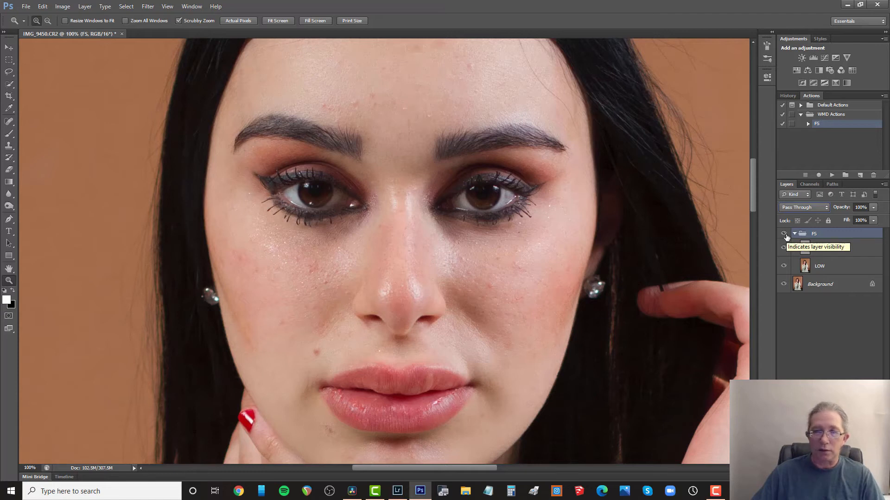
{"action": "left_click", "coordinate": [783, 234]}
{"action": "left_click", "coordinate": [784, 234]}
{"action": "left_click", "coordinate": [785, 235]}
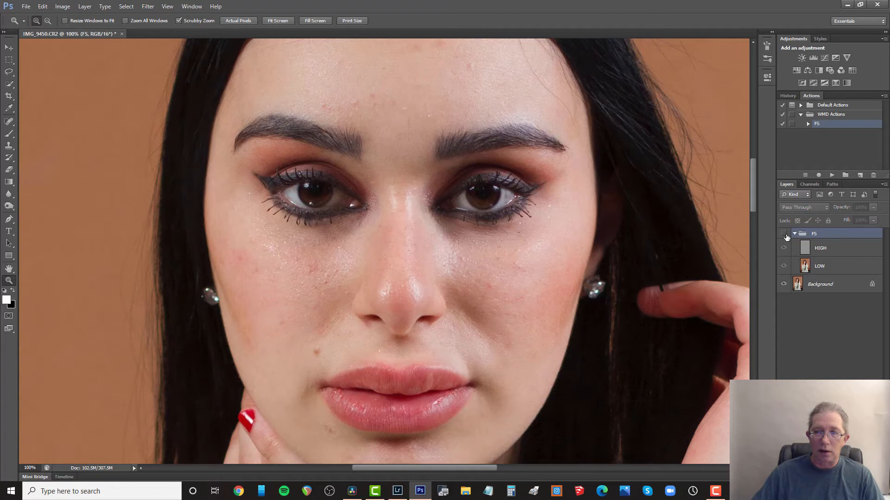
{"action": "left_click", "coordinate": [785, 235]}
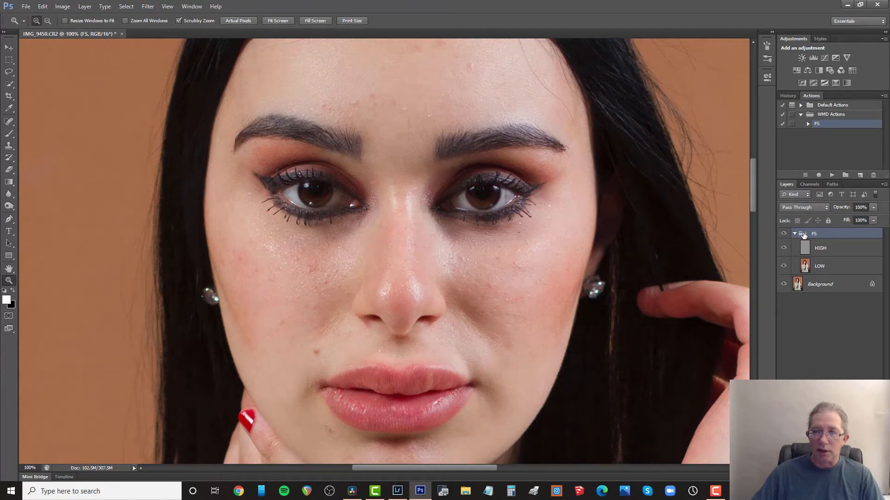
- Add a Black & White adjustment layer directly above the HIGH layer inside the FS group
{"action": "left_click", "coordinate": [837, 252]}
{"action": "left_click", "coordinate": [836, 267]}
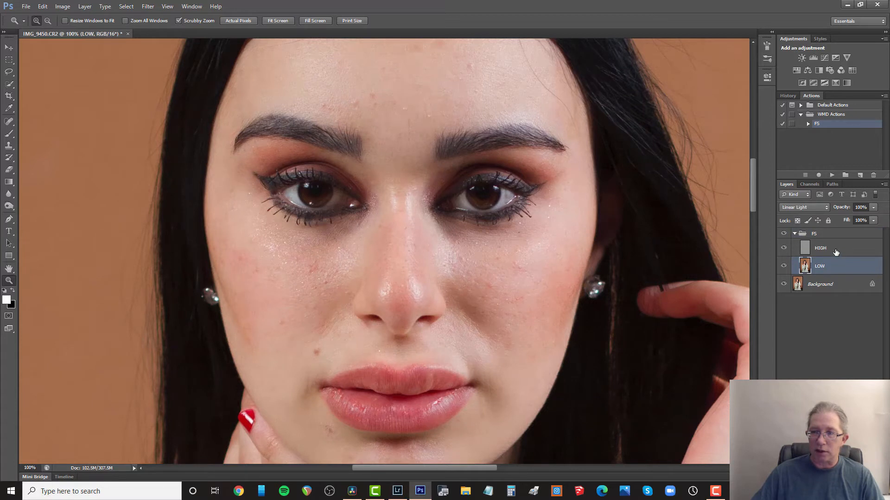
{"action": "left_click", "coordinate": [826, 246]}
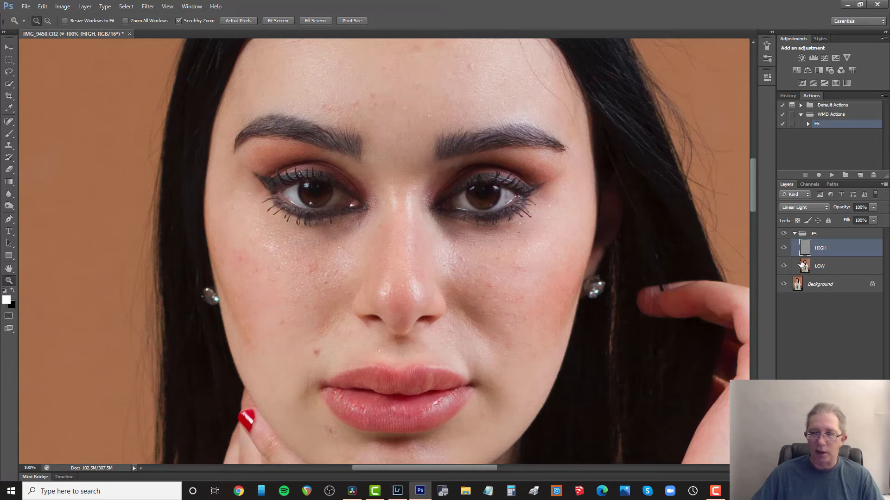
{"action": "left_click", "coordinate": [819, 69]}
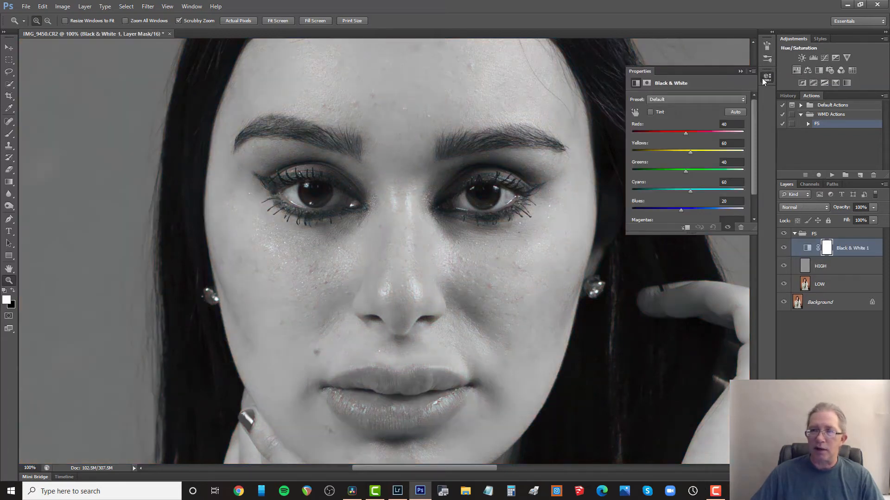
- Apply the Blue Filter preset to the Black & White adjustment layer and lower its Reds to -80
{"action": "left_click", "coordinate": [680, 99]}
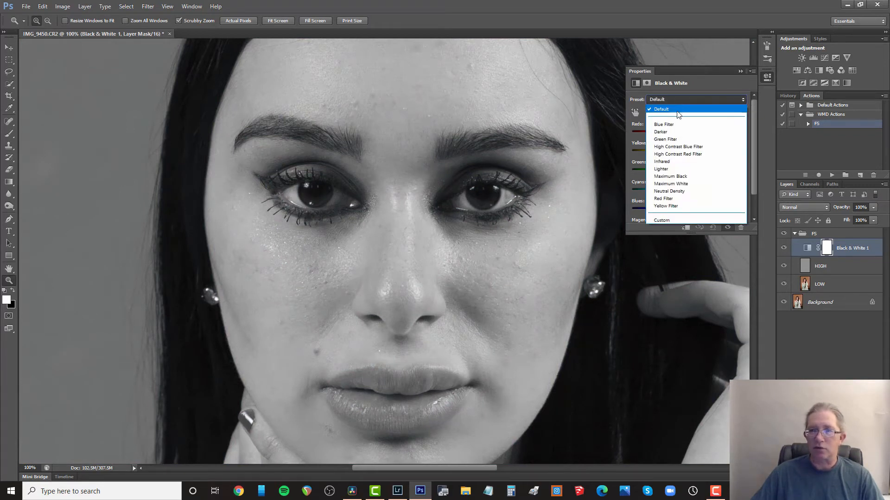
{"action": "left_click", "coordinate": [675, 125]}
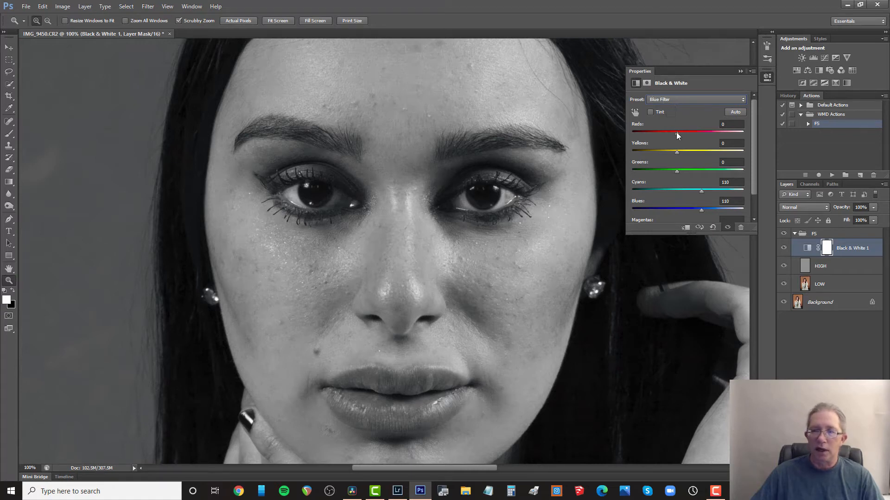
{"action": "left_click_drag", "start_coordinate": [675, 132], "coordinate": [655, 132]}
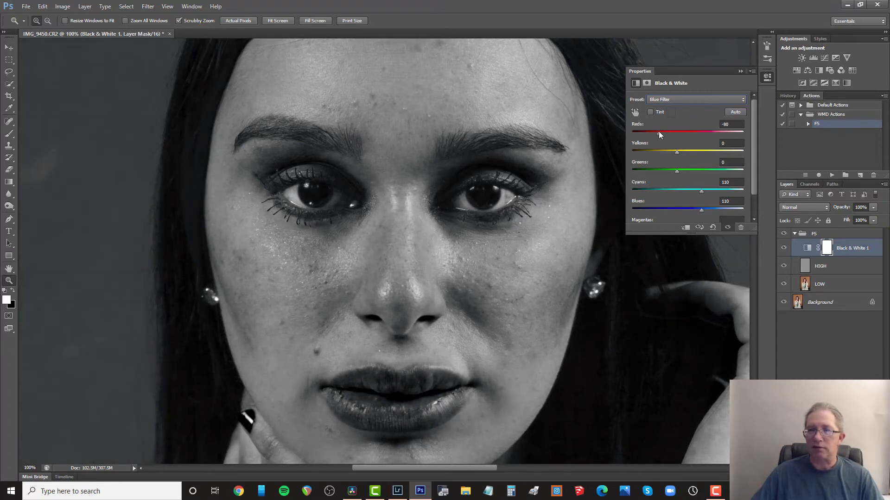
{"action": "left_click", "coordinate": [765, 79]}
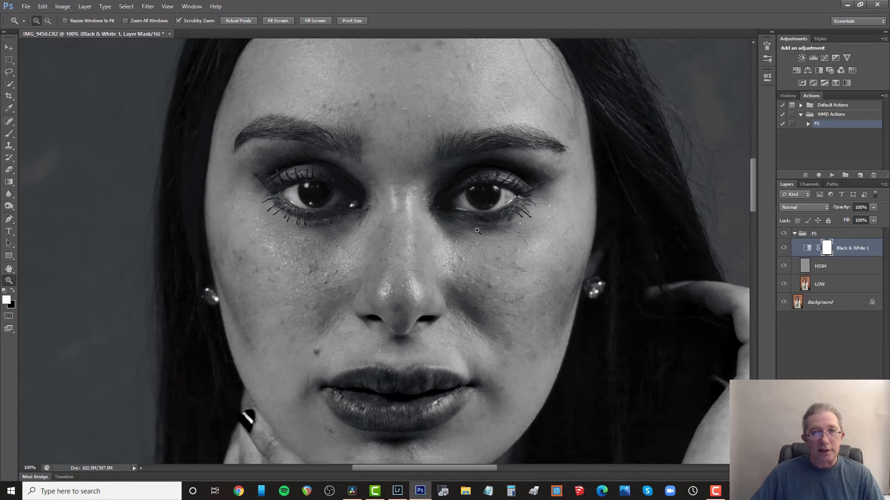
{"action": "scroll", "coordinate": [480, 248], "scroll_direction": "up", "scroll_amount": 3}
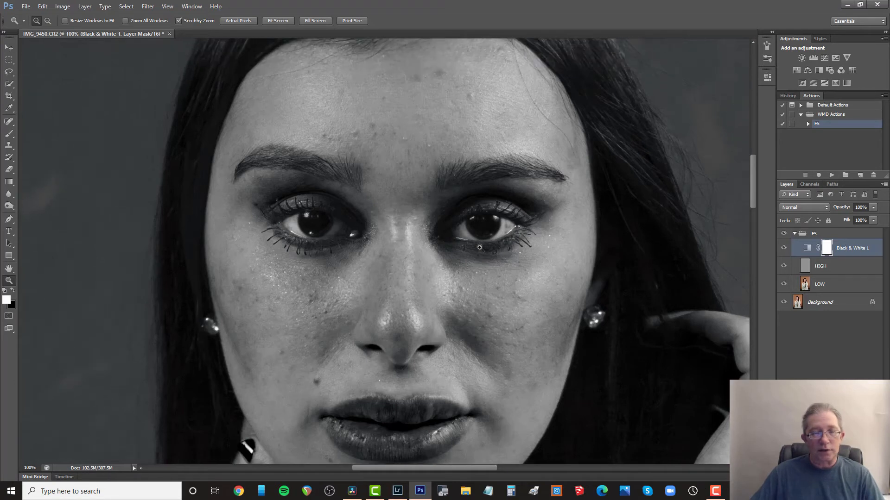
{"action": "scroll", "coordinate": [480, 248], "scroll_direction": "down", "scroll_amount": 1}
{"action": "scroll", "coordinate": [480, 248], "scroll_direction": "up", "scroll_amount": 1}
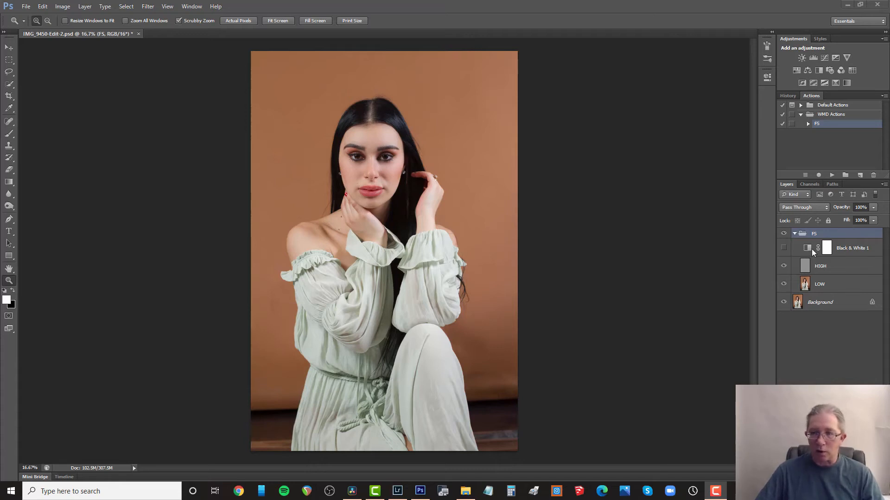
- Collapse the FS group in IMG_9450-Edit-2.psd and delete it together with its layers
{"action": "left_click", "coordinate": [795, 234]}
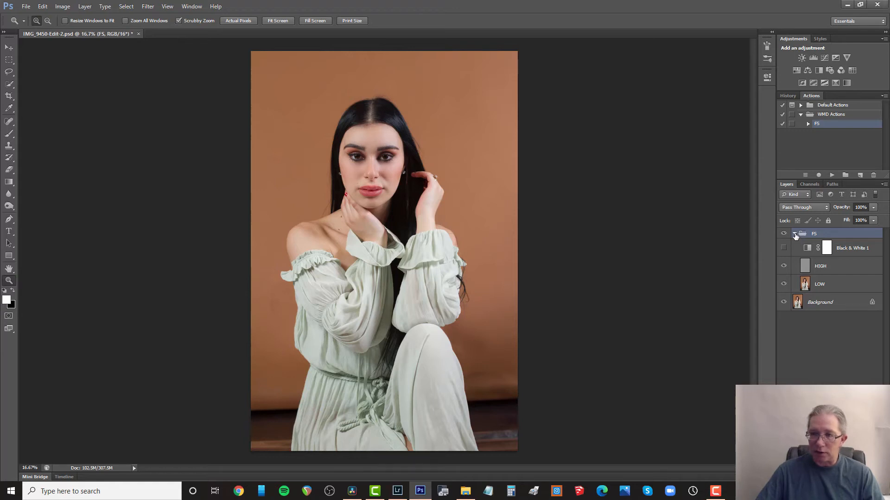
{"action": "left_click", "coordinate": [795, 234]}
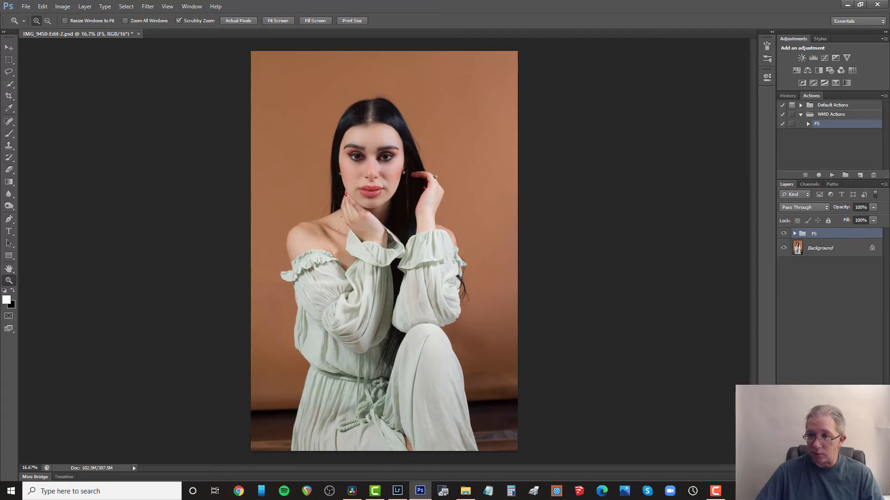
{"action": "key", "text": "Delete"}
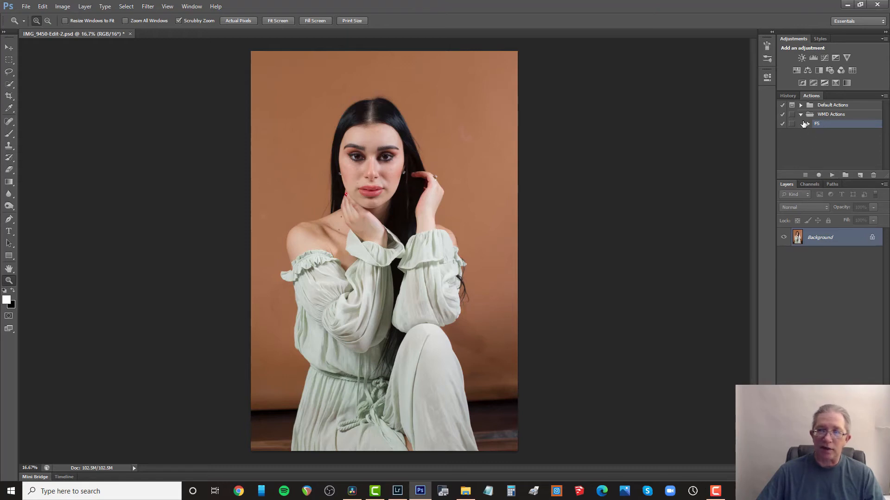
- Run the recorded FS action to build the frequency separation group, expand the group and hide its Black & White adjustment
{"action": "left_click", "coordinate": [832, 177]}
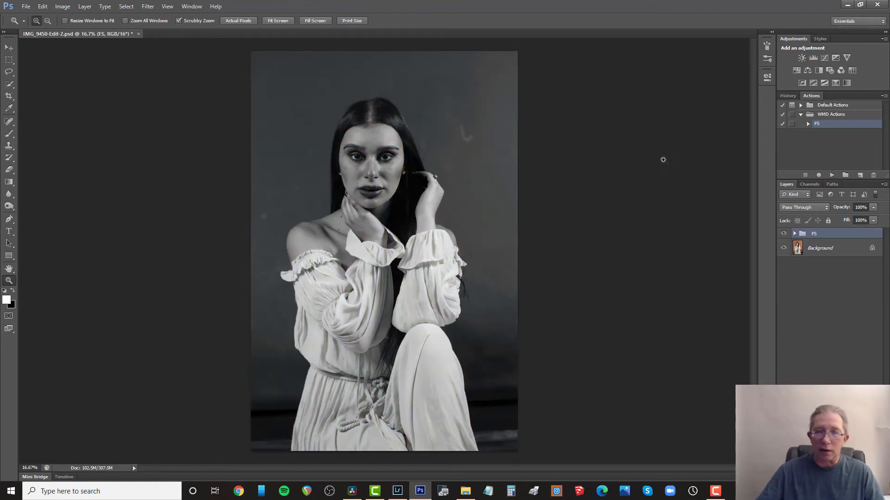
{"action": "left_click", "coordinate": [795, 234]}
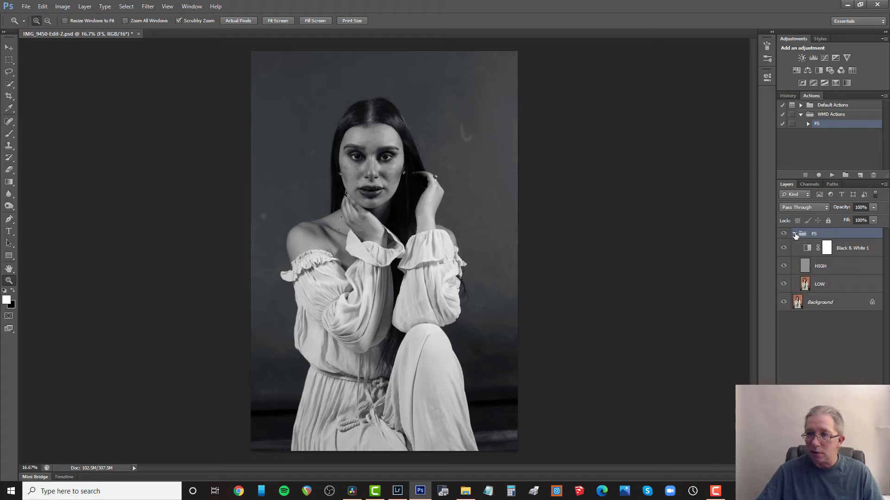
{"action": "left_click", "coordinate": [784, 248]}
- Select the HIGH layer and set the Clone Stamp tool to sample only Current Layer
{"action": "left_click", "coordinate": [836, 267]}
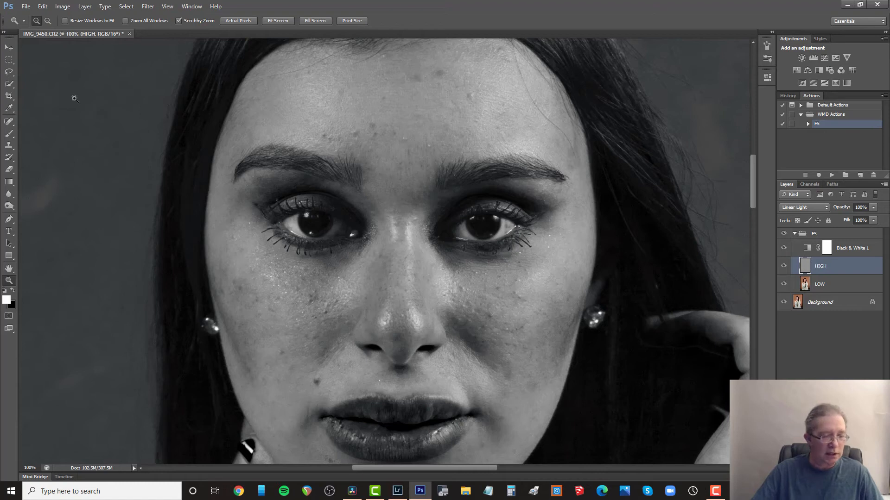
{"action": "left_click", "coordinate": [9, 145]}
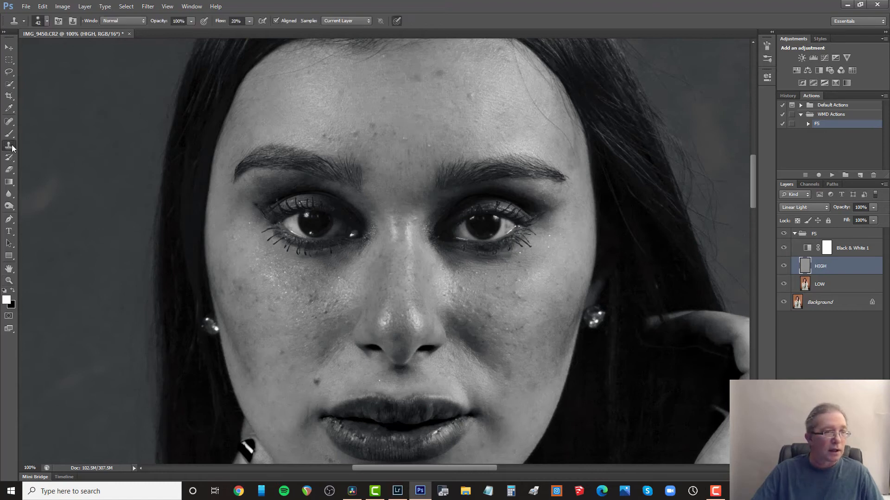
{"action": "left_click", "coordinate": [353, 21]}
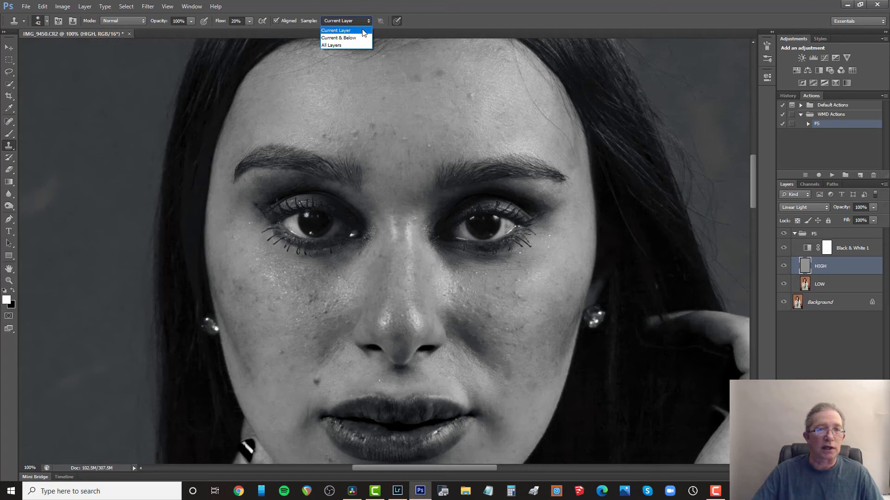
{"action": "left_click", "coordinate": [364, 31]}
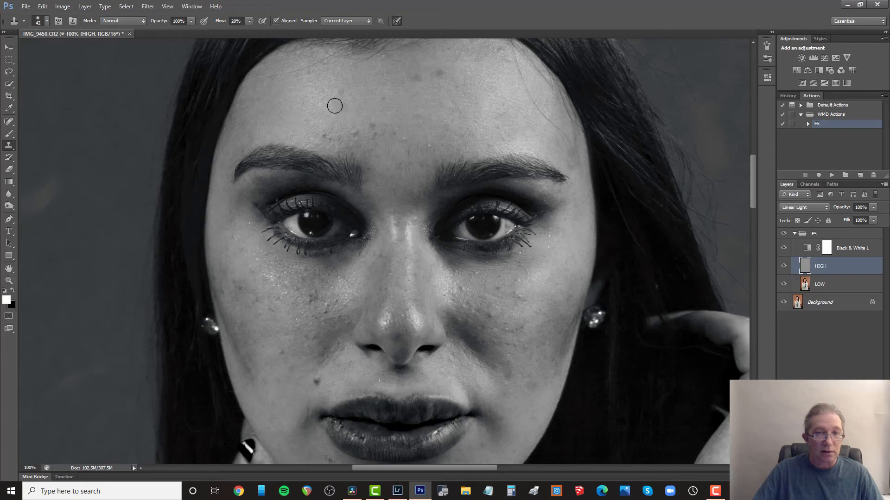
- Clone clean skin texture over the blemishes above the left-hand eyebrow and across the middle of the forehead
{"action": "left_click", "coordinate": [310, 107], "text": "alt"}
{"action": "mouse_move", "coordinate": [316, 135]}
{"action": "left_mouse_down"}
{"action": "mouse_move", "coordinate": [328, 138]}
{"action": "mouse_move", "coordinate": [320, 122]}
{"action": "mouse_move", "coordinate": [350, 137]}
{"action": "mouse_move", "coordinate": [347, 127]}
{"action": "mouse_move", "coordinate": [369, 126]}
{"action": "mouse_move", "coordinate": [371, 137]}
{"action": "left_mouse_up"}
{"action": "left_click", "coordinate": [365, 92], "text": "alt"}
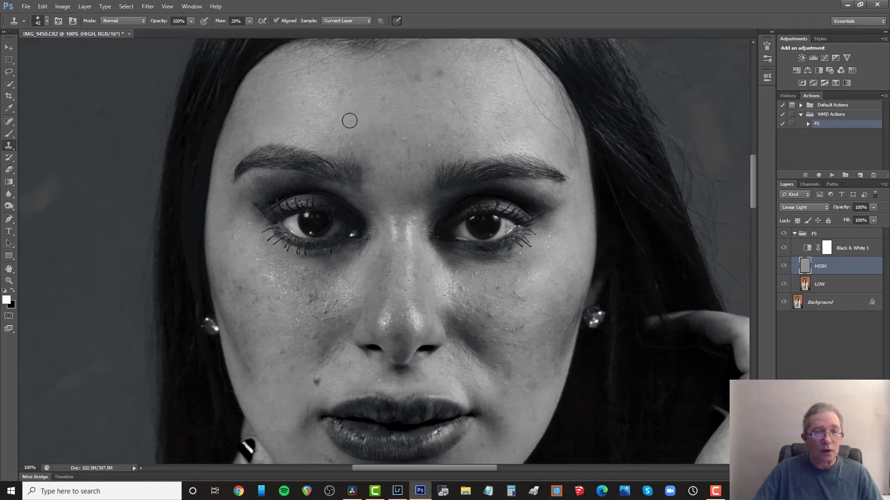
{"action": "left_click", "coordinate": [317, 90], "text": "alt"}
{"action": "left_click_drag", "start_coordinate": [339, 93], "coordinate": [380, 97]}
{"action": "left_click", "coordinate": [398, 116], "text": "alt"}
{"action": "left_click_drag", "start_coordinate": [385, 137], "coordinate": [410, 135]}
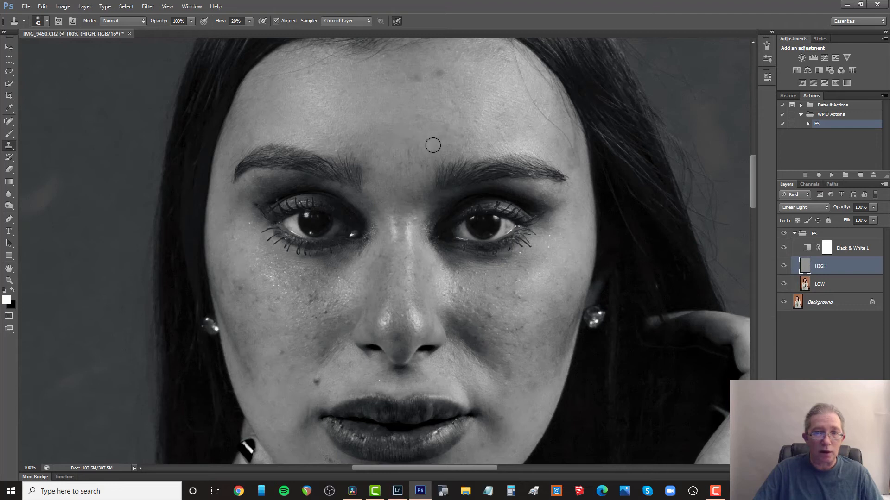
- Clone clean texture over the spots above the inner end of the right-hand eyebrow and on the upper forehead
{"action": "left_click", "coordinate": [449, 131], "text": "alt"}
{"action": "left_click", "coordinate": [440, 142]}
{"action": "left_click_drag", "start_coordinate": [407, 135], "coordinate": [409, 130]}
{"action": "left_click", "coordinate": [409, 96], "text": "alt"}
{"action": "mouse_move", "coordinate": [420, 76]}
{"action": "left_mouse_down"}
{"action": "mouse_move", "coordinate": [405, 82]}
{"action": "mouse_move", "coordinate": [449, 80]}
{"action": "mouse_move", "coordinate": [433, 74]}
{"action": "left_mouse_up"}
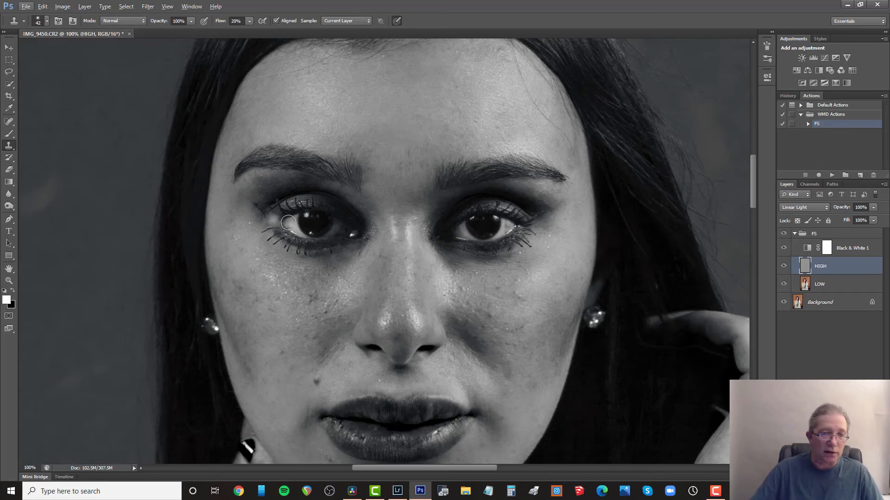
{"action": "key", "text": "ctrl+z"}
- Sample clean texture repeatedly and clone out the blemishes on the left-hand cheek below the eye
{"action": "left_click", "coordinate": [234, 262], "text": "alt"}
{"action": "mouse_move", "coordinate": [237, 282]}
{"action": "left_mouse_down"}
{"action": "mouse_move", "coordinate": [254, 271]}
{"action": "mouse_move", "coordinate": [223, 273]}
{"action": "mouse_move", "coordinate": [245, 273]}
{"action": "mouse_move", "coordinate": [231, 268]}
{"action": "mouse_move", "coordinate": [238, 273]}
{"action": "mouse_move", "coordinate": [238, 252]}
{"action": "mouse_move", "coordinate": [228, 257]}
{"action": "mouse_move", "coordinate": [272, 277]}
{"action": "mouse_move", "coordinate": [260, 275]}
{"action": "mouse_move", "coordinate": [258, 300]}
{"action": "mouse_move", "coordinate": [249, 301]}
{"action": "mouse_move", "coordinate": [273, 305]}
{"action": "mouse_move", "coordinate": [271, 290]}
{"action": "mouse_move", "coordinate": [308, 286]}
{"action": "mouse_move", "coordinate": [278, 277]}
{"action": "mouse_move", "coordinate": [306, 301]}
{"action": "mouse_move", "coordinate": [320, 292]}
{"action": "mouse_move", "coordinate": [330, 310]}
{"action": "mouse_move", "coordinate": [336, 298]}
{"action": "mouse_move", "coordinate": [300, 325]}
{"action": "mouse_move", "coordinate": [319, 315]}
{"action": "mouse_move", "coordinate": [311, 320]}
{"action": "mouse_move", "coordinate": [327, 235]}
{"action": "left_mouse_up"}
{"action": "left_click", "coordinate": [228, 273], "text": "alt"}
{"action": "left_click", "coordinate": [233, 252], "text": "alt"}
{"action": "left_click", "coordinate": [271, 277], "text": "alt"}
{"action": "left_click", "coordinate": [362, 275], "text": "alt"}
{"action": "left_click", "coordinate": [351, 274], "text": "alt"}
{"action": "left_click", "coordinate": [290, 312], "text": "alt"}
{"action": "left_click", "coordinate": [281, 301], "text": "alt"}
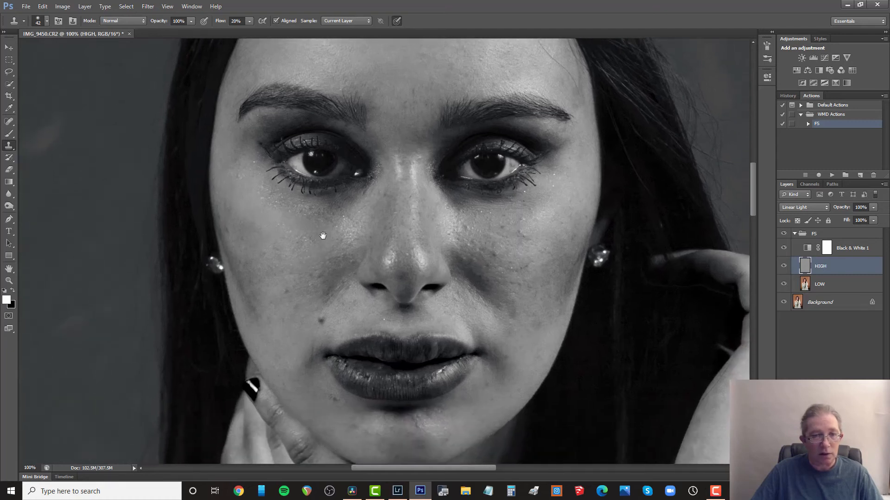
- Clone out the remaining spots on the lower left-hand cheek and beside the lower lip near the chin
{"action": "left_click", "coordinate": [314, 251], "text": "alt"}
{"action": "left_click_drag", "start_coordinate": [328, 285], "coordinate": [331, 292]}
{"action": "left_click", "coordinate": [269, 230], "text": "alt"}
{"action": "left_click", "coordinate": [264, 258]}
{"action": "left_click", "coordinate": [301, 388], "text": "alt"}
{"action": "left_click", "coordinate": [332, 401]}
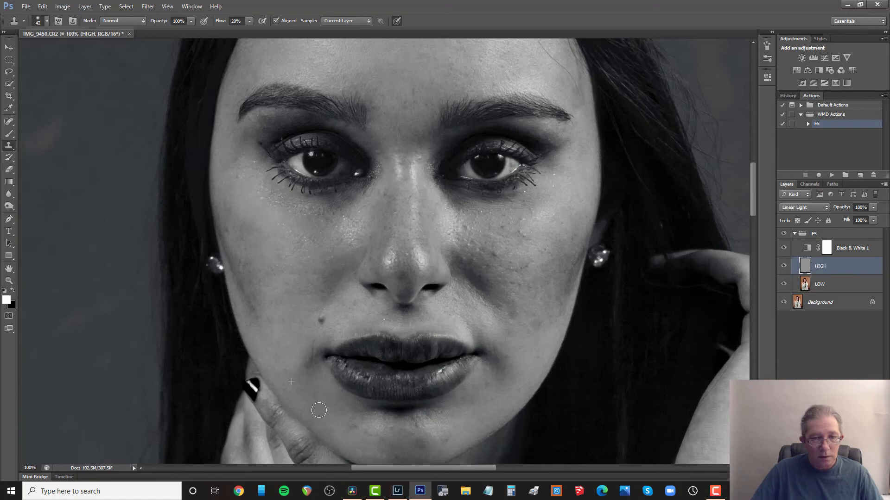
- Clone clean skin texture over the blemishes on the right-hand cheek, from under the eye to beside the nose
{"action": "mouse_move", "coordinate": [509, 246]}
{"action": "left_mouse_down"}
{"action": "mouse_move", "coordinate": [497, 251]}
{"action": "mouse_move", "coordinate": [514, 265]}
{"action": "mouse_move", "coordinate": [507, 250]}
{"action": "left_mouse_up"}
{"action": "left_click", "coordinate": [531, 244], "text": "alt"}
{"action": "left_click_drag", "start_coordinate": [513, 282], "coordinate": [528, 274]}
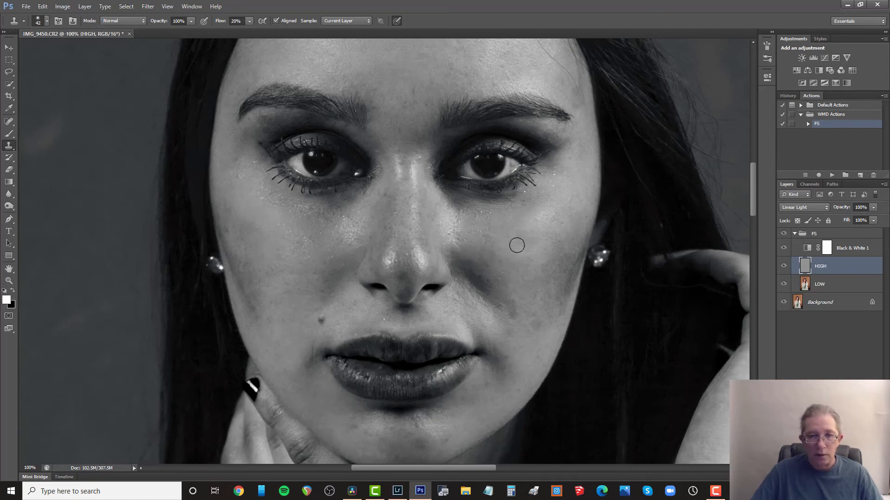
{"action": "left_click_drag", "start_coordinate": [566, 225], "coordinate": [532, 165]}
{"action": "left_click", "coordinate": [501, 204], "text": "alt"}
{"action": "left_click", "coordinate": [481, 209]}
{"action": "left_click", "coordinate": [514, 228], "text": "alt"}
{"action": "left_click", "coordinate": [488, 232]}
{"action": "left_click", "coordinate": [479, 259]}
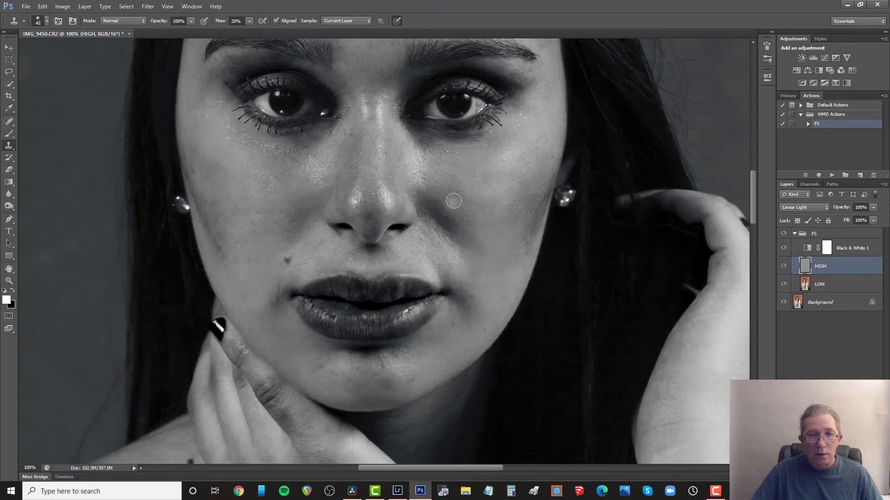
- Clone out the small spots around the chin and below both corners of the mouth
{"action": "left_click", "coordinate": [438, 358], "text": "alt"}
{"action": "left_click_drag", "start_coordinate": [439, 358], "coordinate": [451, 289]}
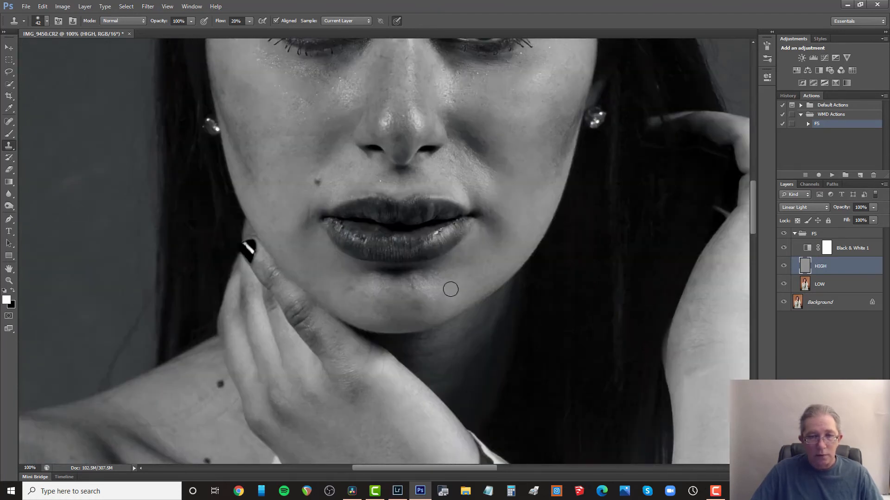
{"action": "left_click", "coordinate": [481, 273], "text": "alt"}
{"action": "left_click", "coordinate": [468, 254]}
{"action": "left_click", "coordinate": [332, 267], "text": "alt"}
{"action": "left_click", "coordinate": [342, 291]}
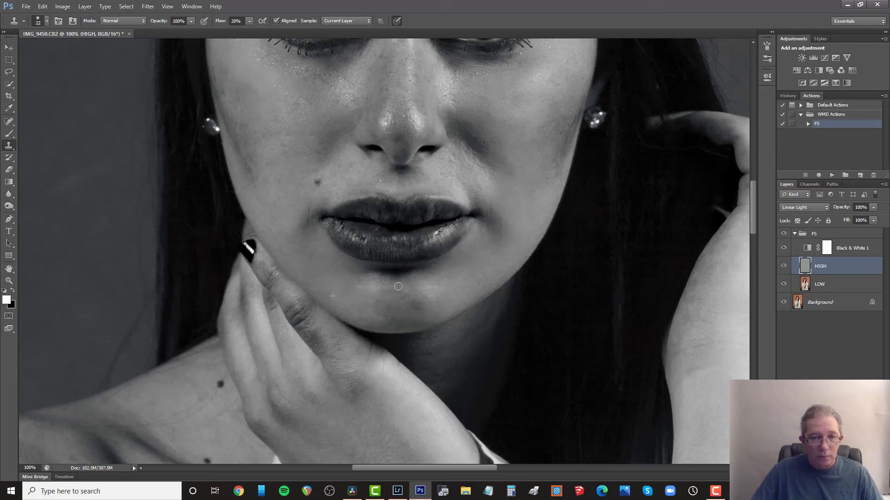
- Clone over the remaining small spots on the lower forehead near the eyebrows and set the brush size to 42
{"action": "mouse_move", "coordinate": [276, 78]}
{"action": "left_mouse_down"}
{"action": "mouse_move", "coordinate": [298, 119]}
{"action": "mouse_move", "coordinate": [275, 243]}
{"action": "left_mouse_up"}
{"action": "left_click", "coordinate": [297, 120], "text": "alt"}
{"action": "left_click", "coordinate": [332, 117]}
{"action": "left_click", "coordinate": [298, 137], "text": "alt"}
{"action": "left_click_drag", "start_coordinate": [406, 107], "coordinate": [409, 85]}
{"action": "key", "text": "bracketright"}
{"action": "key", "text": "bracketright"}
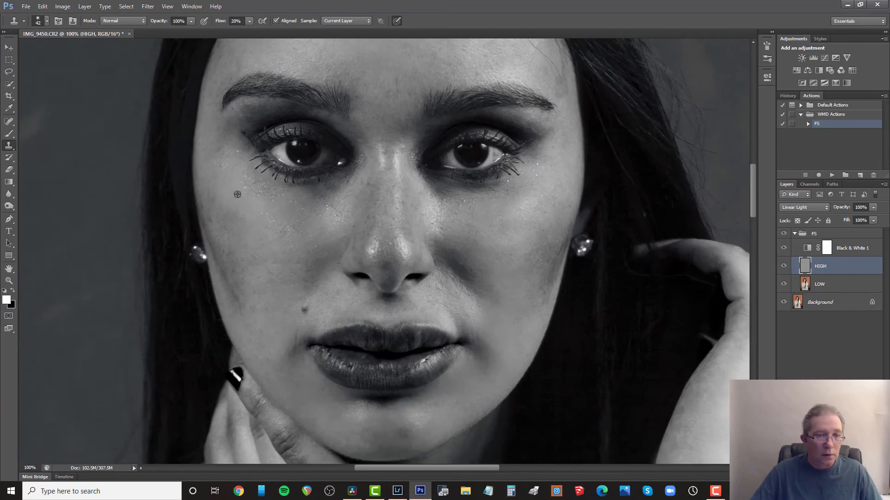
- Reduce the brush size to 24 and clone out the stray hairs crossing the right-hand side of the forehead
{"action": "scroll", "coordinate": [288, 261], "scroll_direction": "up", "scroll_amount": 3}
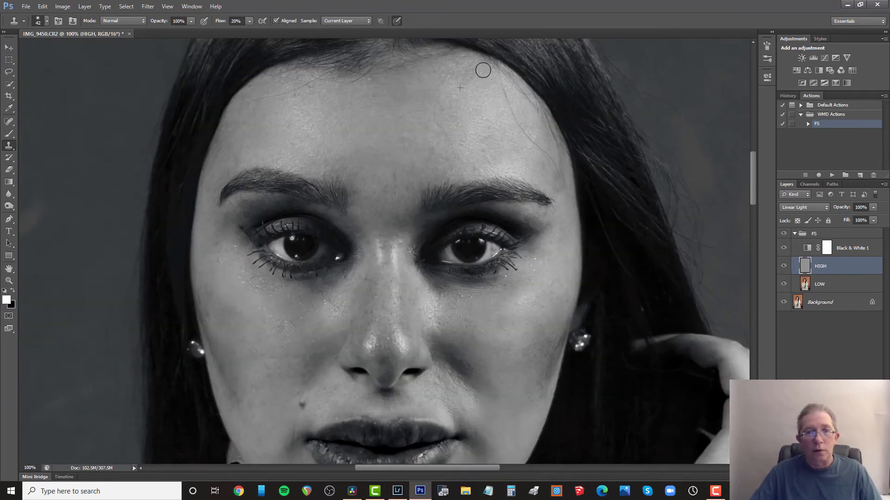
{"action": "key", "text": "bracketleft"}
{"action": "key", "text": "bracketleft"}
{"action": "left_click", "coordinate": [485, 88], "text": "alt"}
{"action": "left_click_drag", "start_coordinate": [504, 91], "coordinate": [509, 102]}
{"action": "mouse_move", "coordinate": [529, 134]}
{"action": "left_mouse_down"}
{"action": "mouse_move", "coordinate": [506, 111]}
{"action": "mouse_move", "coordinate": [516, 124]}
{"action": "left_mouse_up"}
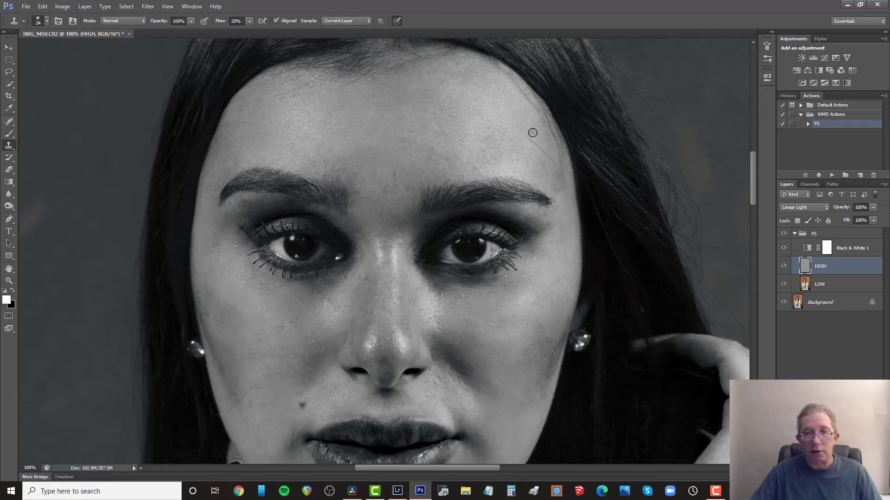
{"action": "mouse_move", "coordinate": [530, 134]}
{"action": "left_mouse_down"}
{"action": "mouse_move", "coordinate": [520, 135]}
{"action": "mouse_move", "coordinate": [539, 147]}
{"action": "mouse_move", "coordinate": [531, 144]}
{"action": "mouse_move", "coordinate": [538, 165]}
{"action": "mouse_move", "coordinate": [539, 153]}
{"action": "mouse_move", "coordinate": [551, 154]}
{"action": "mouse_move", "coordinate": [562, 172]}
{"action": "left_mouse_up"}
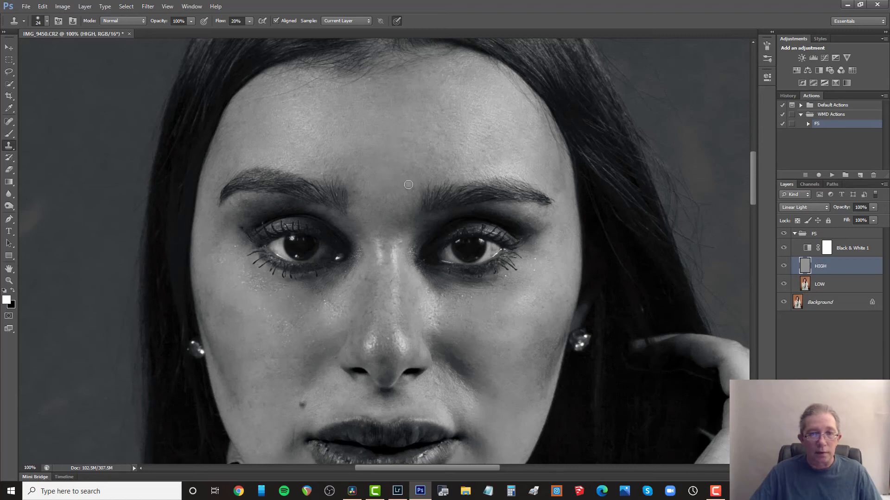
- Hide the Black & White adjustment layer to inspect the retouched face in colour
{"action": "scroll", "coordinate": [342, 176], "scroll_direction": "down", "scroll_amount": 3}
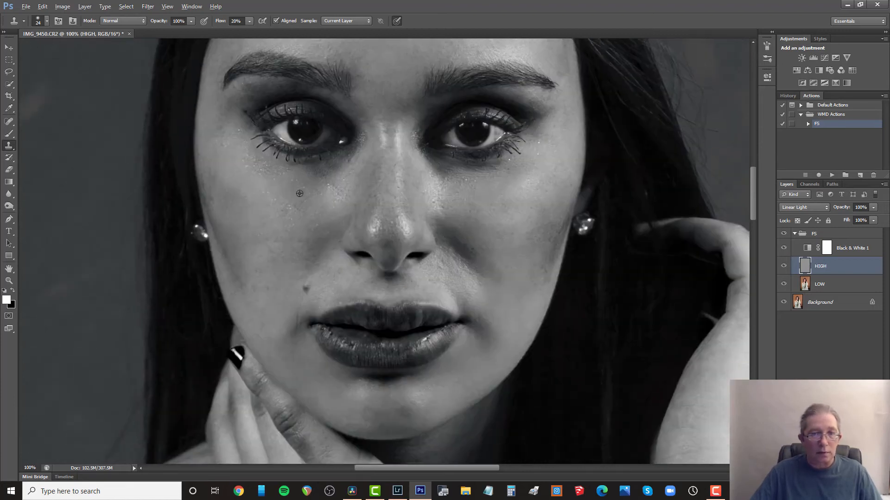
{"action": "scroll", "coordinate": [486, 201], "scroll_direction": "down", "scroll_amount": 1}
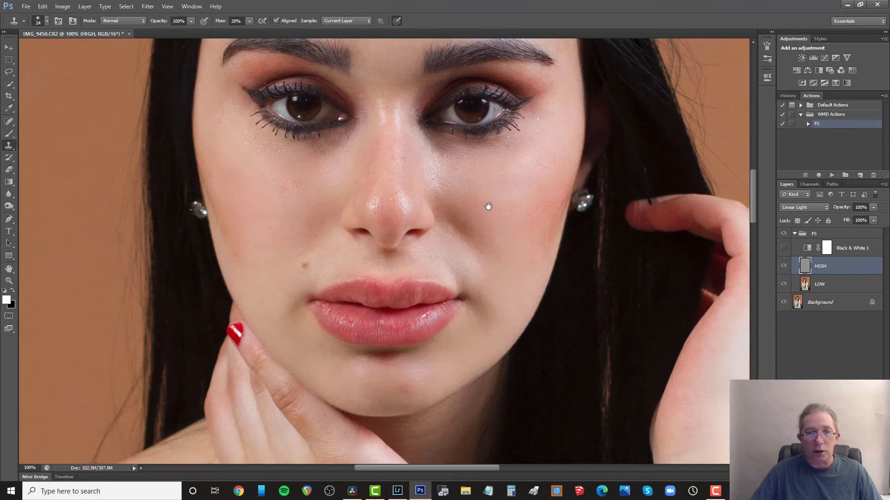
{"action": "left_click_drag", "start_coordinate": [487, 205], "coordinate": [508, 245]}
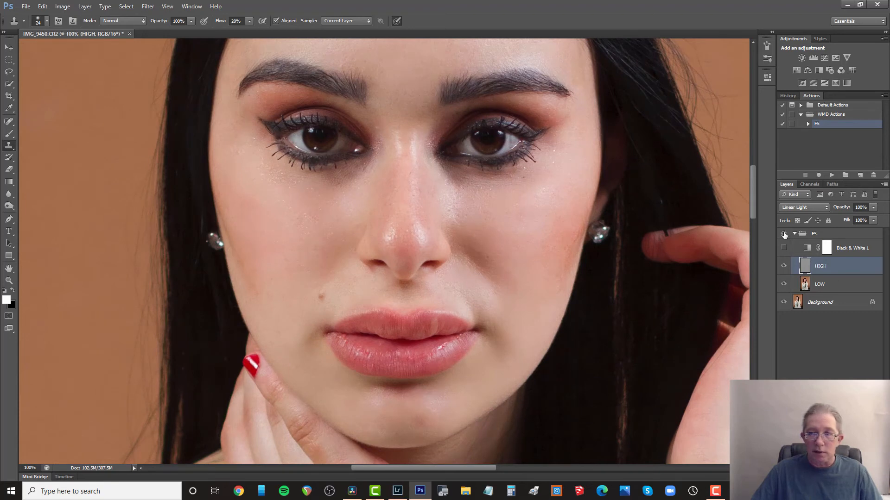
- Collapse the FS group and toggle its visibility to compare the retouched skin with the original photo
{"action": "left_click", "coordinate": [784, 234]}
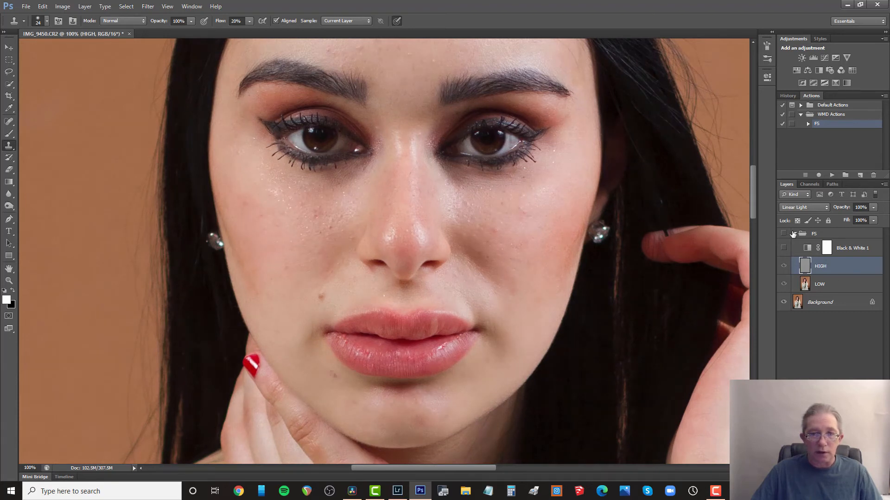
{"action": "left_click", "coordinate": [793, 234]}
{"action": "left_click", "coordinate": [784, 235]}
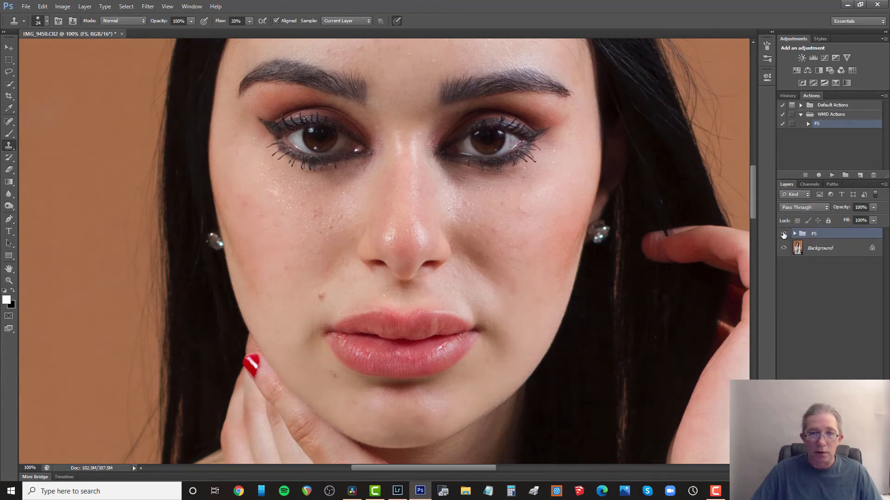
{"action": "left_click", "coordinate": [783, 235]}
{"action": "mouse_move", "coordinate": [501, 224]}
{"action": "left_mouse_down"}
{"action": "mouse_move", "coordinate": [502, 323]}
{"action": "mouse_move", "coordinate": [488, 274]}
{"action": "mouse_move", "coordinate": [497, 246]}
{"action": "left_mouse_up"}
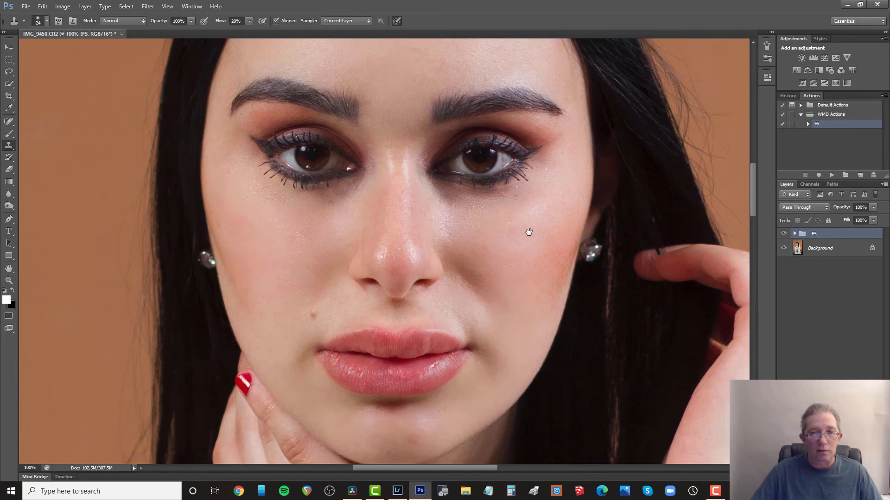
{"action": "left_click", "coordinate": [783, 234]}
{"action": "left_click", "coordinate": [783, 235]}
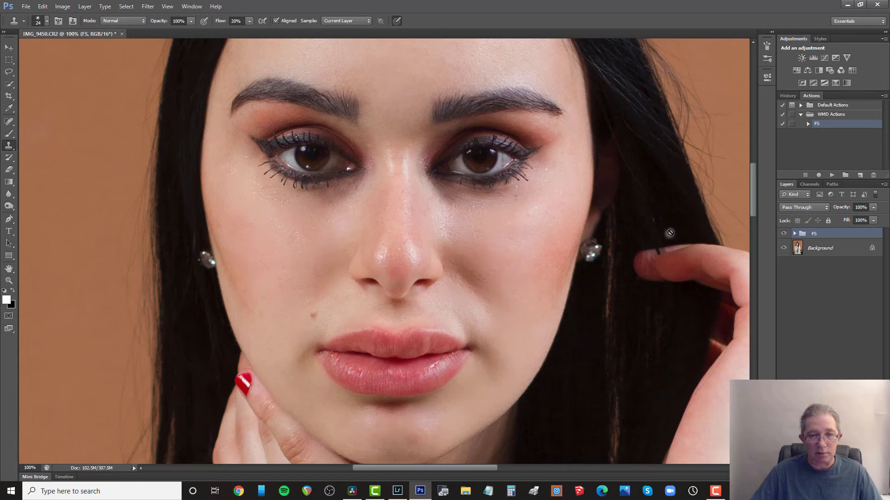
- Activate the LOW layer in the FS group and lasso the cheek below the right-hand eye with an 18 px feather
{"action": "left_click", "coordinate": [794, 234]}
{"action": "left_click", "coordinate": [836, 284]}
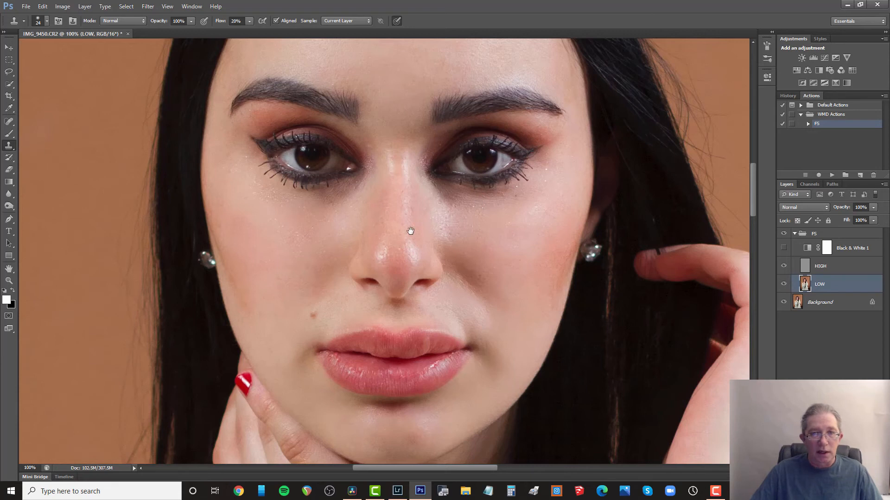
{"action": "left_click_drag", "start_coordinate": [397, 228], "coordinate": [398, 221]}
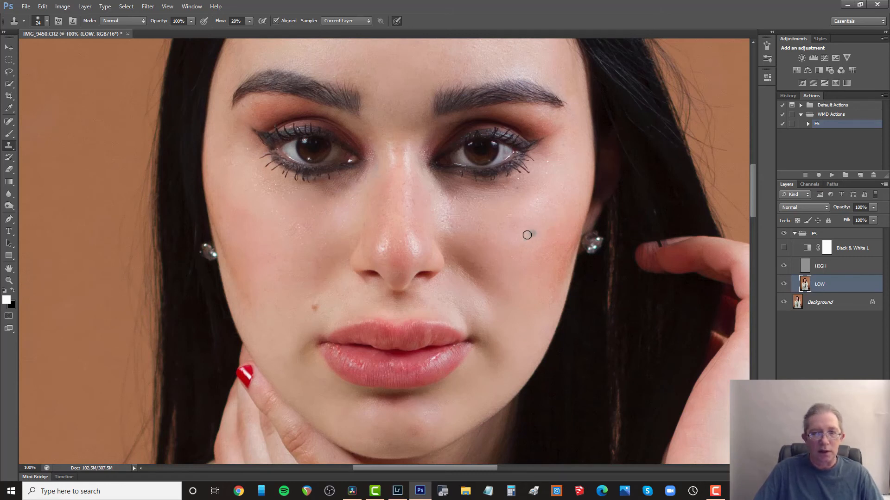
{"action": "key", "text": "l"}
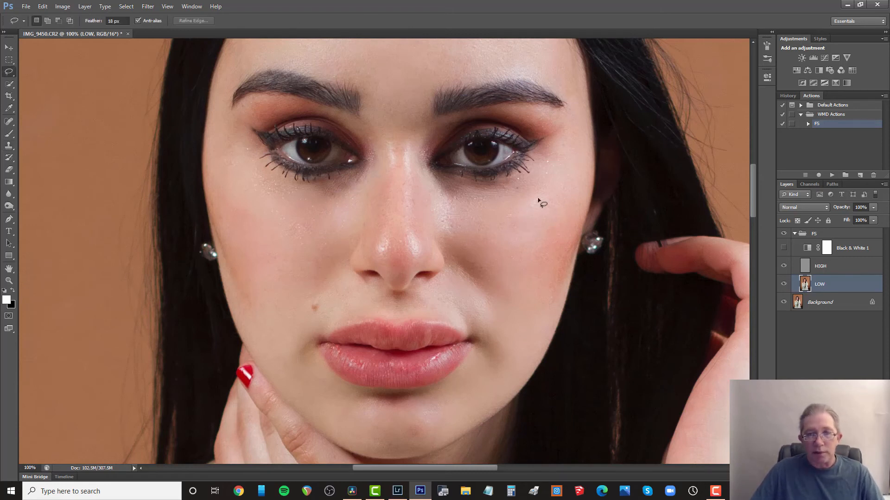
{"action": "mouse_move", "coordinate": [547, 182]}
{"action": "left_mouse_down"}
{"action": "mouse_move", "coordinate": [450, 199]}
{"action": "mouse_move", "coordinate": [444, 208]}
{"action": "mouse_move", "coordinate": [460, 240]}
{"action": "left_mouse_up"}
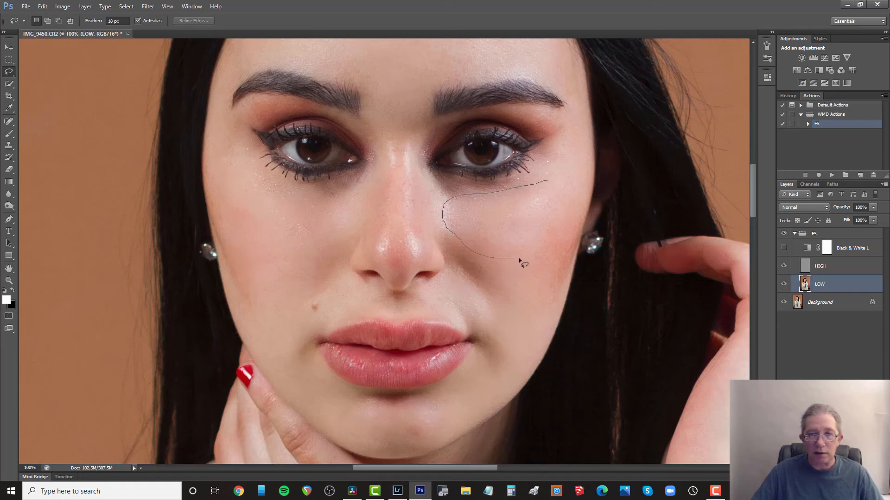
{"action": "mouse_move", "coordinate": [558, 248]}
{"action": "left_mouse_down"}
{"action": "mouse_move", "coordinate": [572, 218]}
{"action": "mouse_move", "coordinate": [547, 182]}
{"action": "left_mouse_up"}
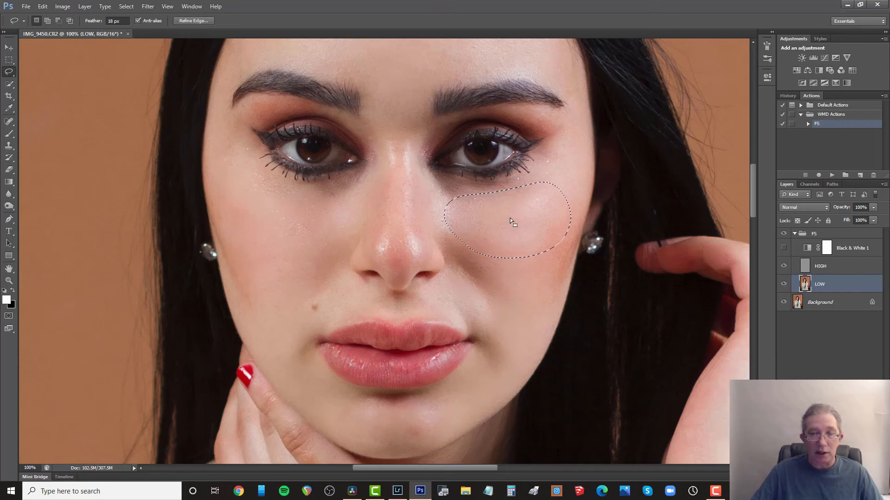
- Preview the feathered cheek selection in Quick Mask mode and return to the normal selection view
{"action": "key", "text": "q"}
{"action": "key", "text": "x"}
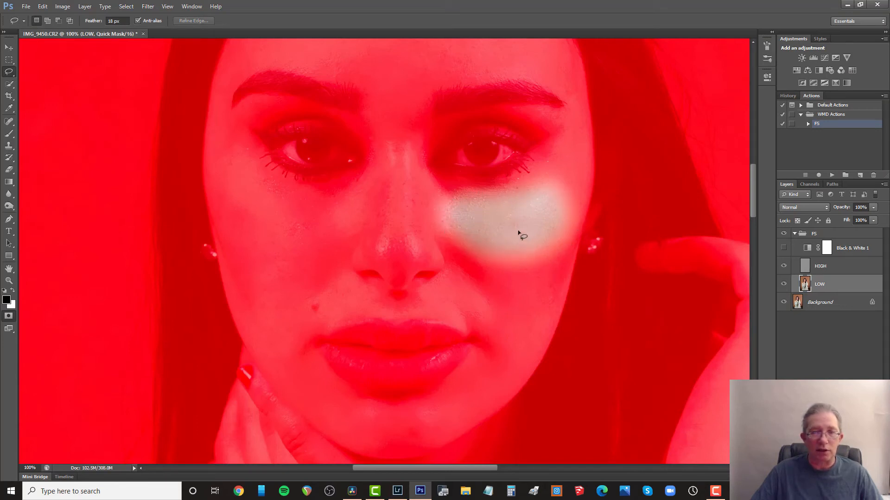
{"action": "key", "text": "q"}
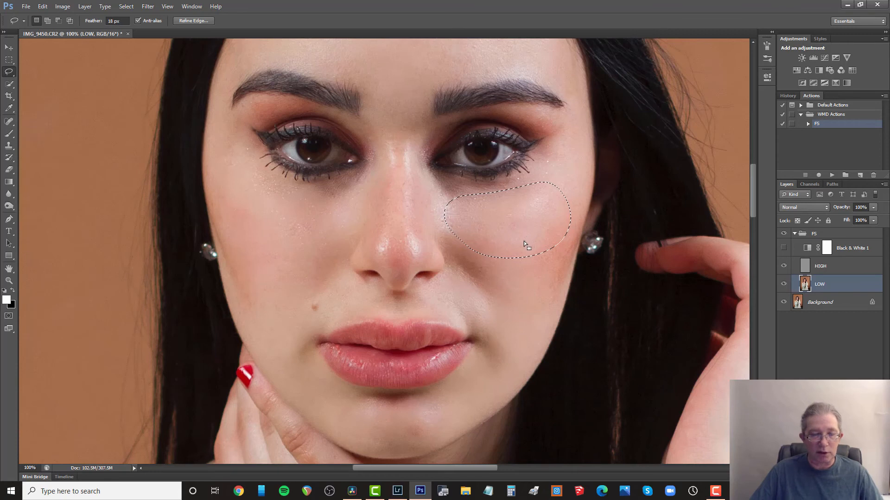
- Apply a Gaussian Blur with an 18-pixel radius to the selected cheek on the LOW layer
{"action": "left_click", "coordinate": [149, 8]}
{"action": "mouse_move", "coordinate": [216, 105]}
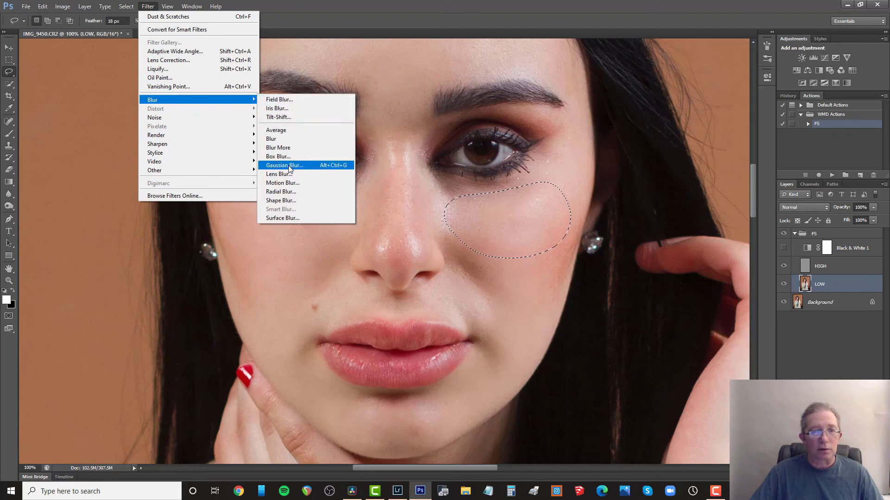
{"action": "left_click", "coordinate": [284, 165]}
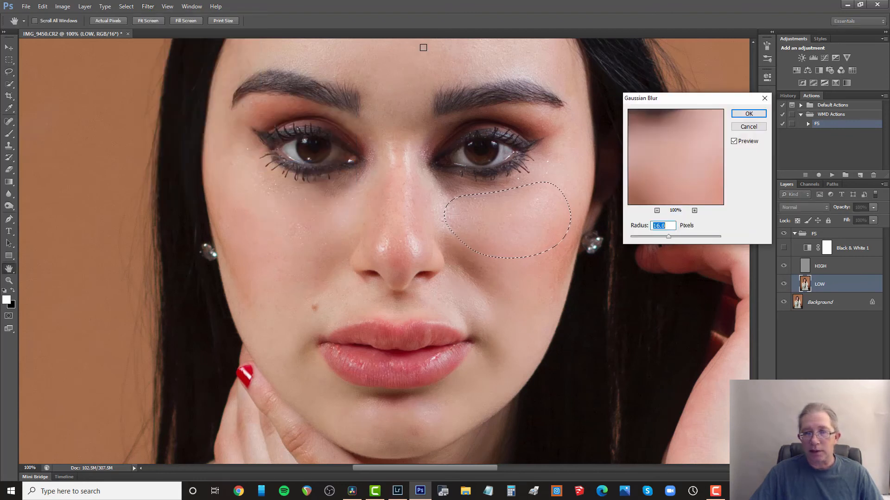
{"action": "type", "text": "18"}
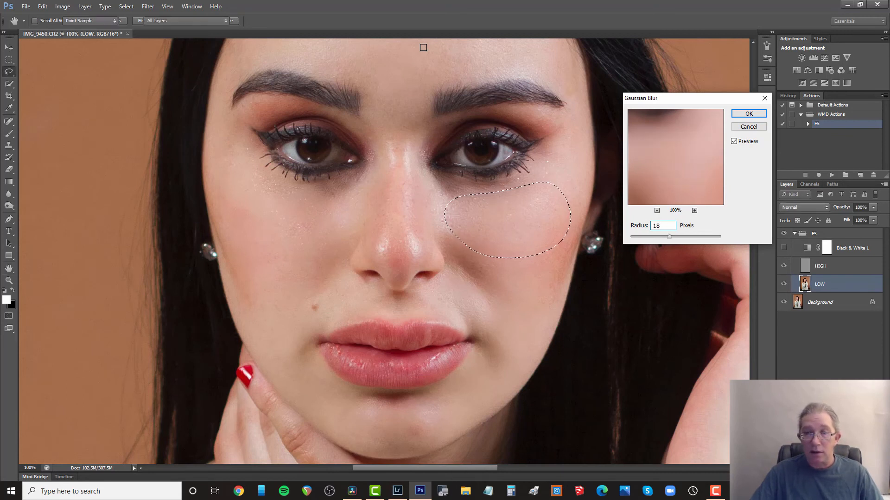
{"action": "key", "text": "Return"}
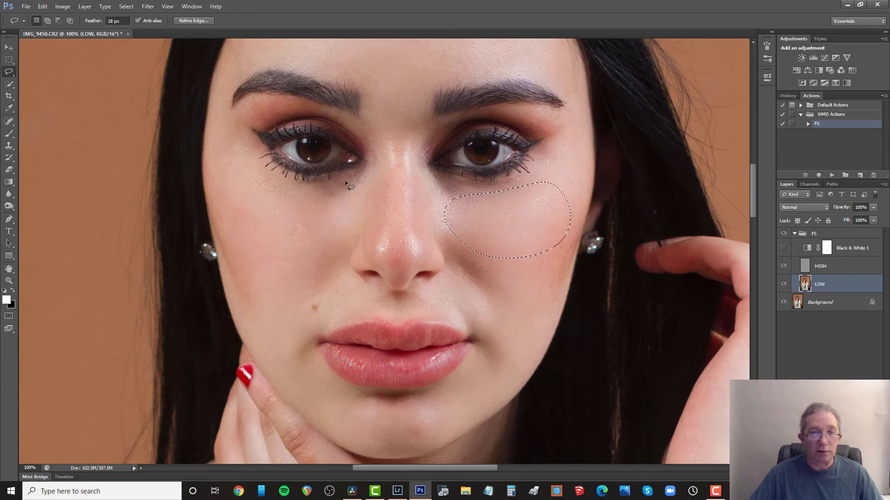
- Lasso the skin between the left-hand eye and the nose, blur it with an 18-pixel Gaussian Blur and deselect
{"action": "mouse_move", "coordinate": [344, 179]}
{"action": "left_mouse_down"}
{"action": "mouse_move", "coordinate": [295, 188]}
{"action": "mouse_move", "coordinate": [280, 203]}
{"action": "left_mouse_up"}
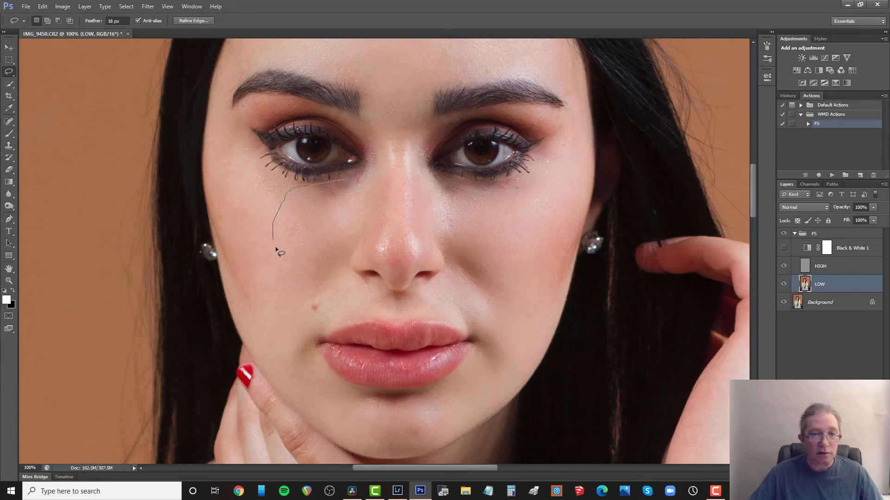
{"action": "mouse_move", "coordinate": [389, 170]}
{"action": "left_mouse_down"}
{"action": "mouse_move", "coordinate": [379, 158]}
{"action": "mouse_move", "coordinate": [350, 179]}
{"action": "left_mouse_up"}
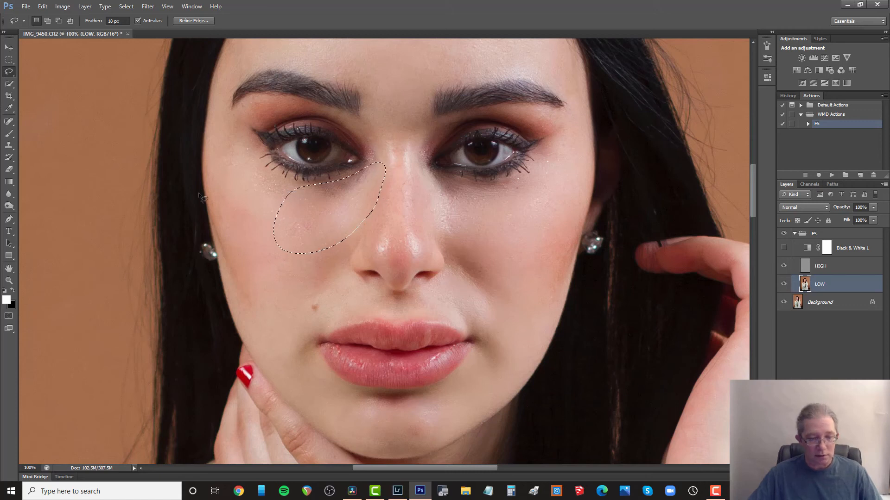
{"action": "key", "text": "ctrl+alt+f"}
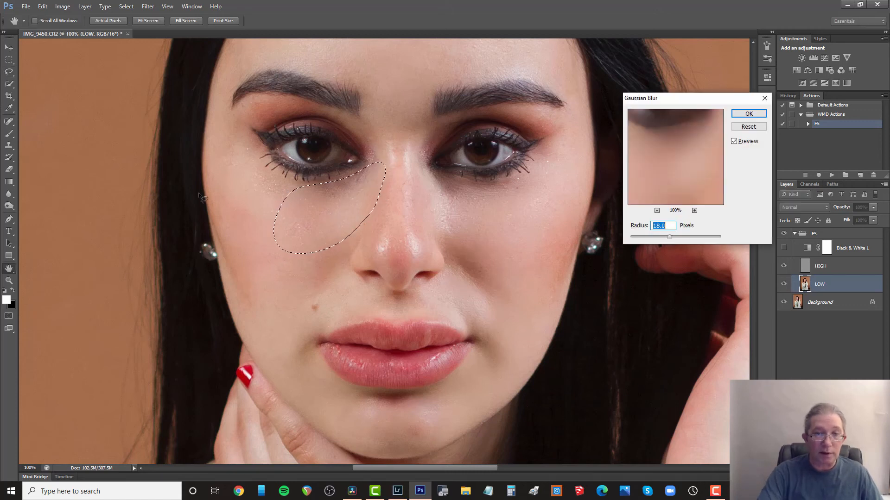
{"action": "key", "text": "Return"}
{"action": "key", "text": "ctrl+d"}
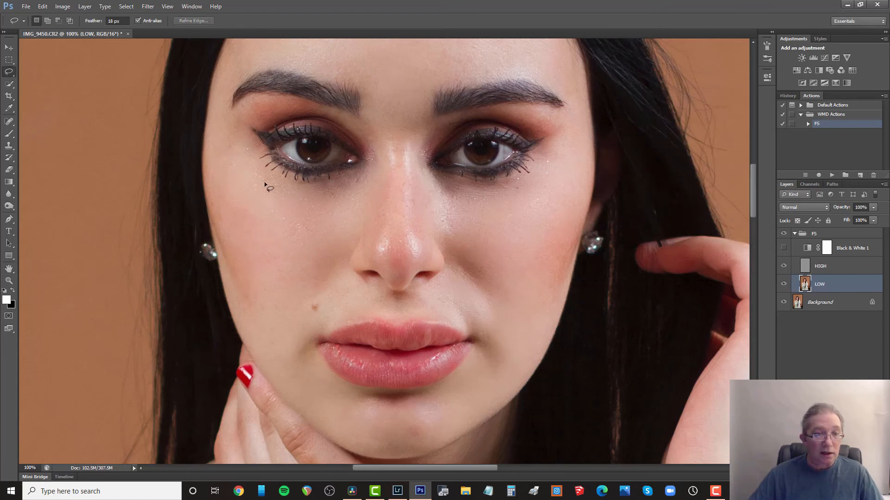
- Lasso the outer left-hand cheek from the temple to mouth level, apply a 24-pixel Gaussian Blur and deselect
{"action": "left_click_drag", "start_coordinate": [223, 163], "coordinate": [222, 198]}
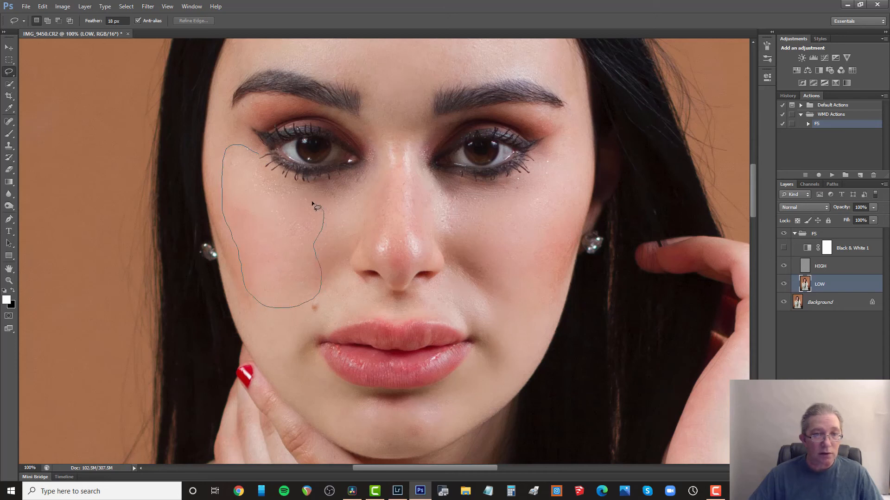
{"action": "left_click_drag", "start_coordinate": [289, 193], "coordinate": [235, 158]}
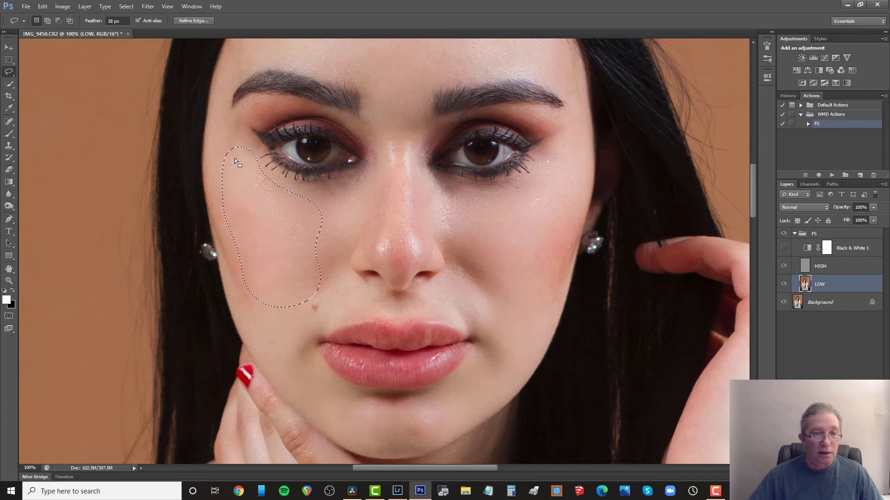
{"action": "key", "text": "ctrl+alt+f"}
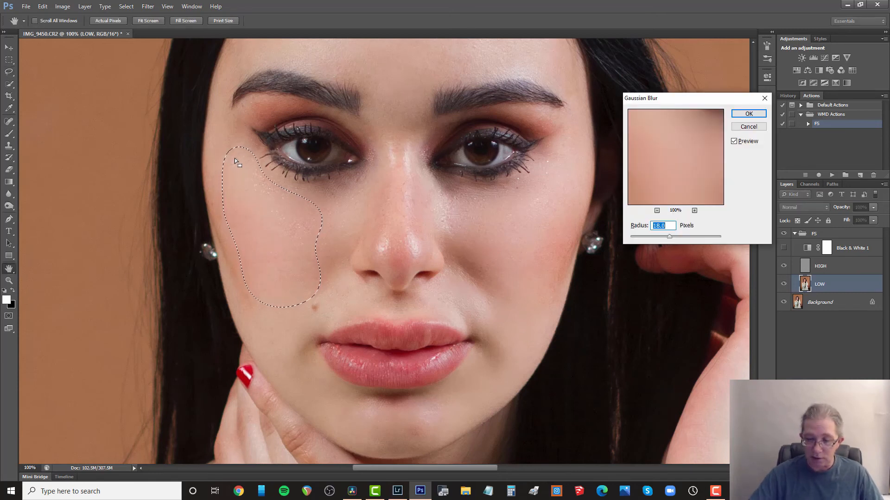
{"action": "type", "text": "24"}
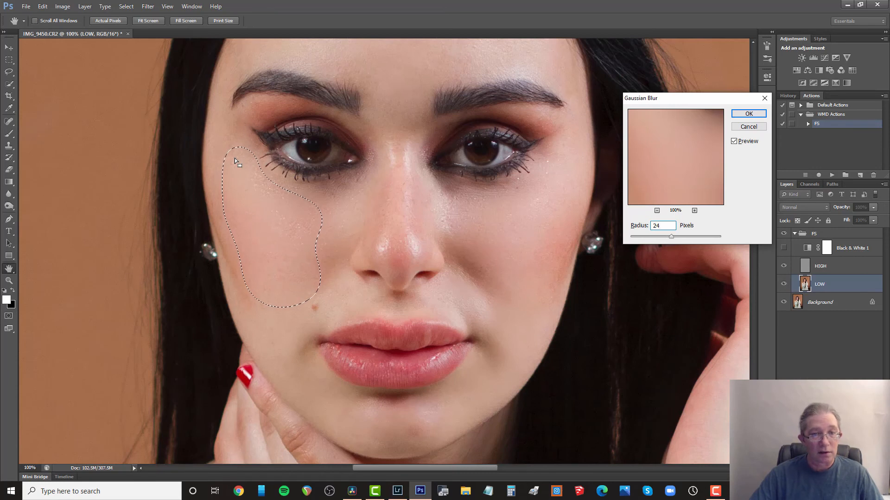
{"action": "key", "text": "Return"}
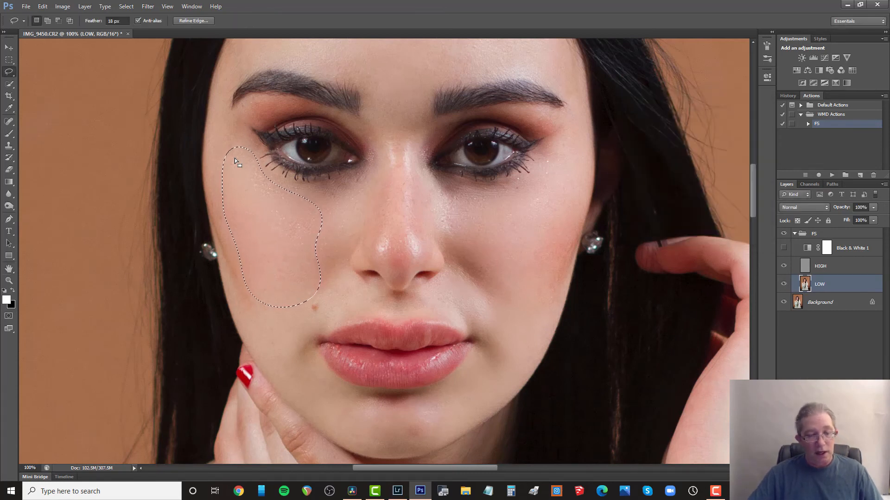
{"action": "key", "text": "ctrl+d"}
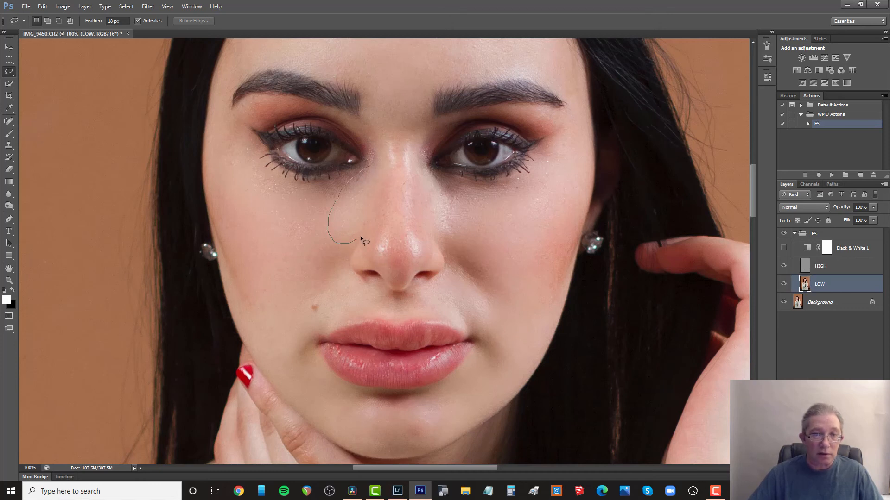
- Lasso the inner left-hand cheek along the side of the nose, reapply the Gaussian Blur and deselect
{"action": "mouse_move", "coordinate": [397, 167]}
{"action": "left_mouse_down"}
{"action": "mouse_move", "coordinate": [388, 146]}
{"action": "mouse_move", "coordinate": [370, 162]}
{"action": "left_mouse_up"}
{"action": "key", "text": "ctrl+alt+f"}
{"action": "key", "text": "Return"}
{"action": "key", "text": "ctrl+d"}
- Lasso the skin of the chin below the lips, reapply the Gaussian Blur and deselect
{"action": "left_click_drag", "start_coordinate": [359, 222], "coordinate": [336, 79]}
{"action": "mouse_move", "coordinate": [342, 261]}
{"action": "left_mouse_down"}
{"action": "mouse_move", "coordinate": [347, 301]}
{"action": "mouse_move", "coordinate": [344, 260]}
{"action": "left_mouse_up"}
{"action": "key", "text": "ctrl+alt+f"}
{"action": "key", "text": "Return"}
{"action": "key", "text": "ctrl+d"}
- Smooth the lower left-hand cheek and the temple beside the right-hand eye with Gaussian Blur inside lasso selections
{"action": "left_click_drag", "start_coordinate": [227, 154], "coordinate": [245, 139]}
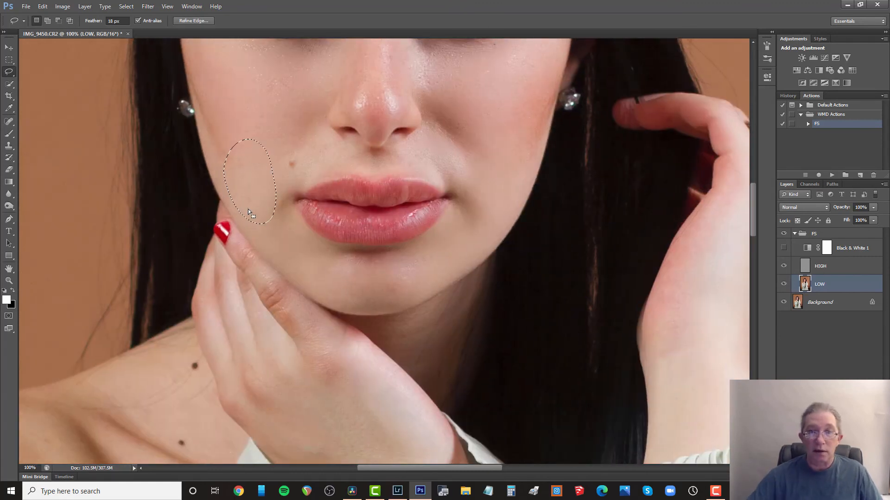
{"action": "left_click_drag", "start_coordinate": [249, 209], "coordinate": [184, 459]}
{"action": "mouse_move", "coordinate": [376, 70]}
{"action": "left_mouse_down"}
{"action": "mouse_move", "coordinate": [244, 176]}
{"action": "mouse_move", "coordinate": [463, 160]}
{"action": "mouse_move", "coordinate": [490, 216]}
{"action": "mouse_move", "coordinate": [450, 278]}
{"action": "mouse_move", "coordinate": [472, 210]}
{"action": "left_mouse_up"}
{"action": "key", "text": "ctrl+alt+f"}
{"action": "key", "text": "Return"}
{"action": "key", "text": "ctrl+d"}
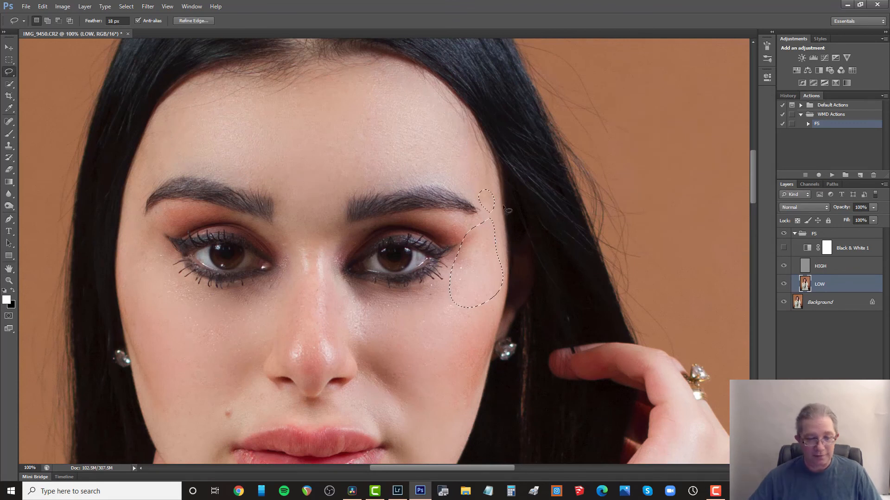
{"action": "key", "text": "ctrl+alt+f"}
{"action": "key", "text": "Return"}
{"action": "key", "text": "ctrl+d"}
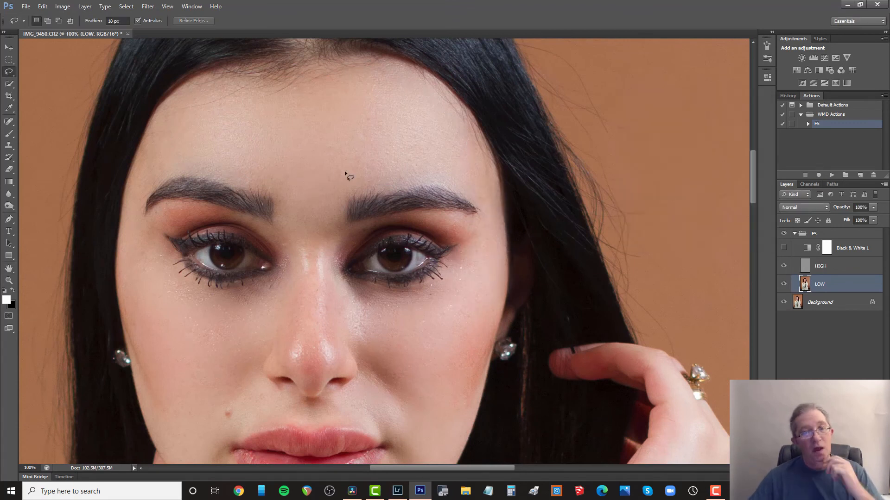
- Smooth the remaining uneven skin patches on the face by lassoing each one, reapplying the Gaussian Blur and deselecting
{"action": "left_click_drag", "start_coordinate": [331, 331], "coordinate": [349, 198]}
{"action": "mouse_move", "coordinate": [446, 160]}
{"action": "left_mouse_down"}
{"action": "mouse_move", "coordinate": [363, 187]}
{"action": "mouse_move", "coordinate": [452, 162]}
{"action": "left_mouse_up"}
{"action": "key", "text": "ctrl+alt+f"}
{"action": "key", "text": "Return"}
{"action": "key", "text": "ctrl+d"}
{"action": "mouse_move", "coordinate": [300, 185]}
{"action": "left_mouse_down"}
{"action": "mouse_move", "coordinate": [356, 224]}
{"action": "mouse_move", "coordinate": [301, 181]}
{"action": "mouse_move", "coordinate": [315, 133]}
{"action": "mouse_move", "coordinate": [314, 155]}
{"action": "left_mouse_up"}
{"action": "key", "text": "ctrl+alt+f"}
{"action": "key", "text": "Return"}
{"action": "key", "text": "ctrl+d"}
{"action": "key", "text": "ctrl+alt+f"}
{"action": "key", "text": "Return"}
{"action": "key", "text": "ctrl+d"}
- Activate the HIGH layer and switch to the Clone Stamp tool with the face in close view
{"action": "key", "text": "z"}
{"action": "right_click", "coordinate": [326, 208]}
{"action": "left_click", "coordinate": [349, 215]}
{"action": "mouse_move", "coordinate": [363, 178]}
{"action": "left_mouse_down"}
{"action": "mouse_move", "coordinate": [399, 204]}
{"action": "mouse_move", "coordinate": [431, 203]}
{"action": "left_mouse_up"}
{"action": "left_click", "coordinate": [823, 266]}
{"action": "key", "text": "s"}
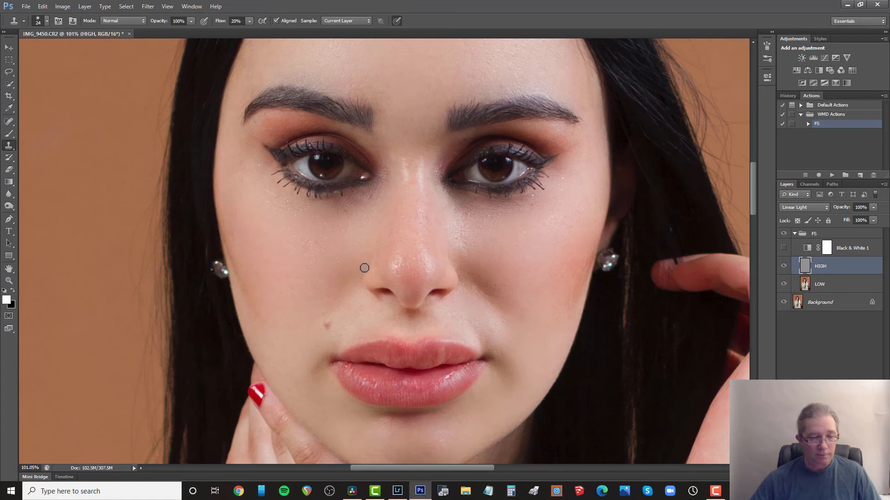
- Activate the LOW layer and lasso around the pale smudge on the backdrop beside the model's head
{"action": "key", "text": "z"}
{"action": "key", "text": "ctrl+0"}
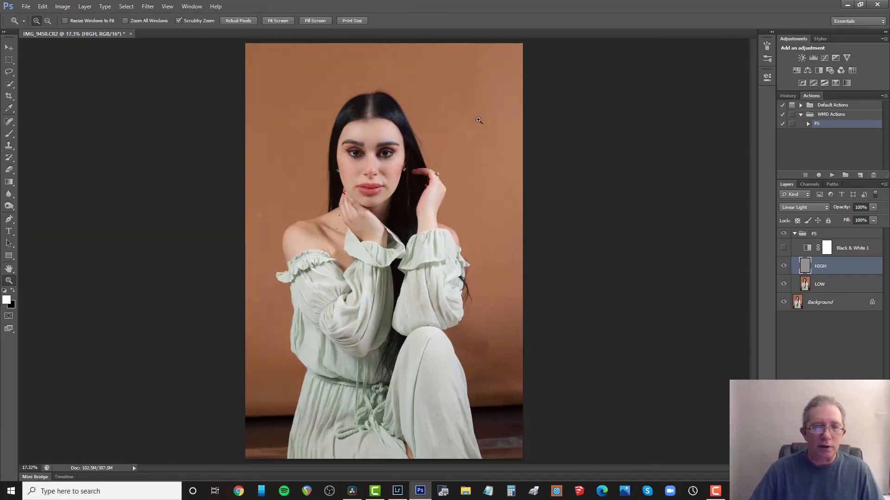
{"action": "mouse_move", "coordinate": [482, 118]}
{"action": "left_mouse_down"}
{"action": "mouse_move", "coordinate": [516, 110]}
{"action": "mouse_move", "coordinate": [477, 125]}
{"action": "left_mouse_up"}
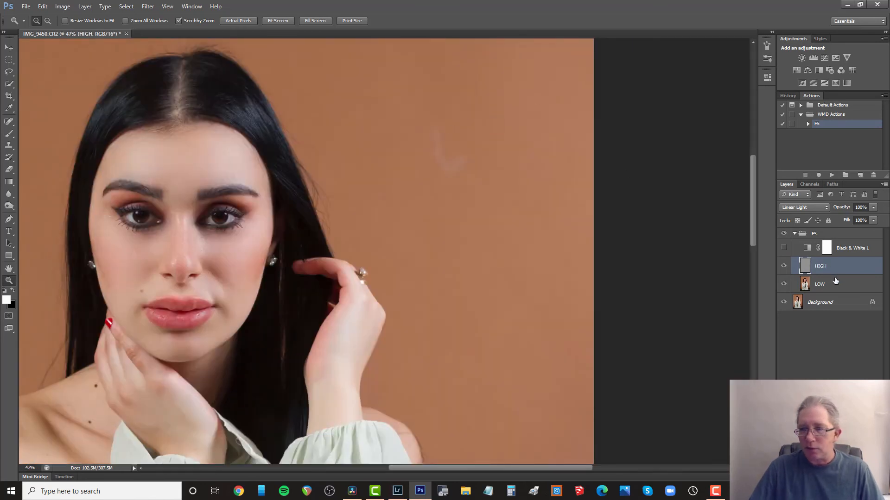
{"action": "left_click", "coordinate": [808, 277]}
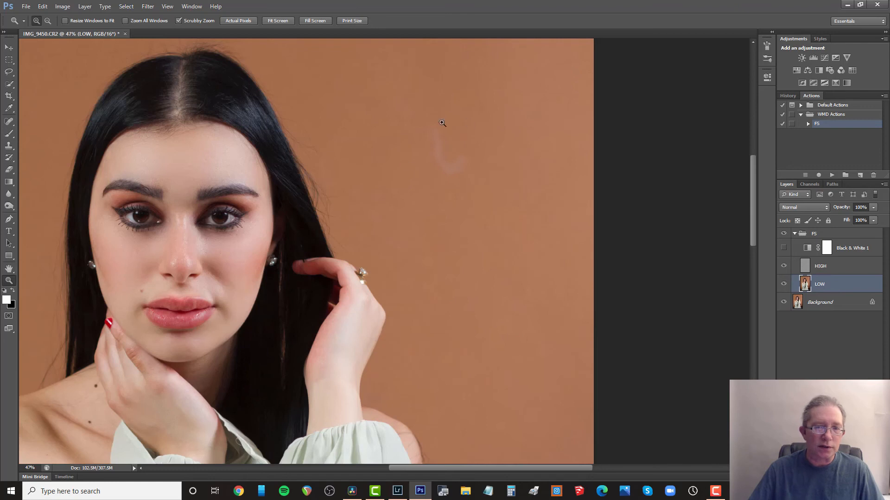
{"action": "key", "text": "l"}
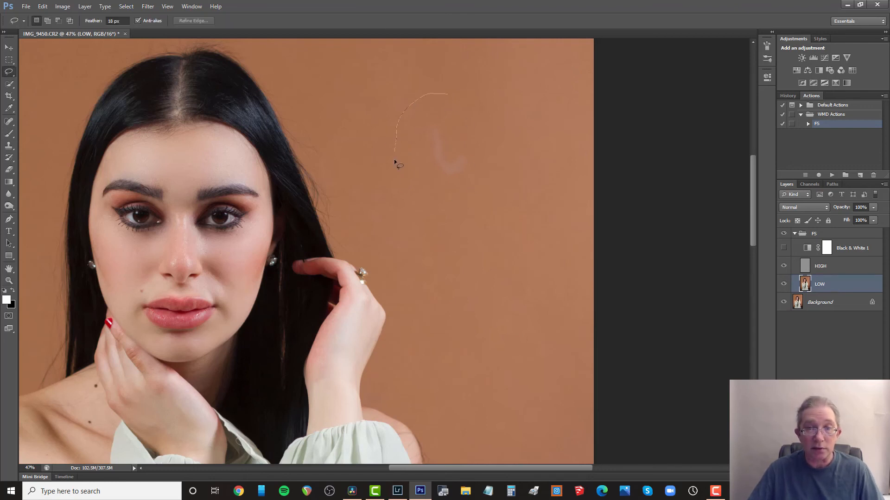
{"action": "left_click_drag", "start_coordinate": [481, 124], "coordinate": [432, 110]}
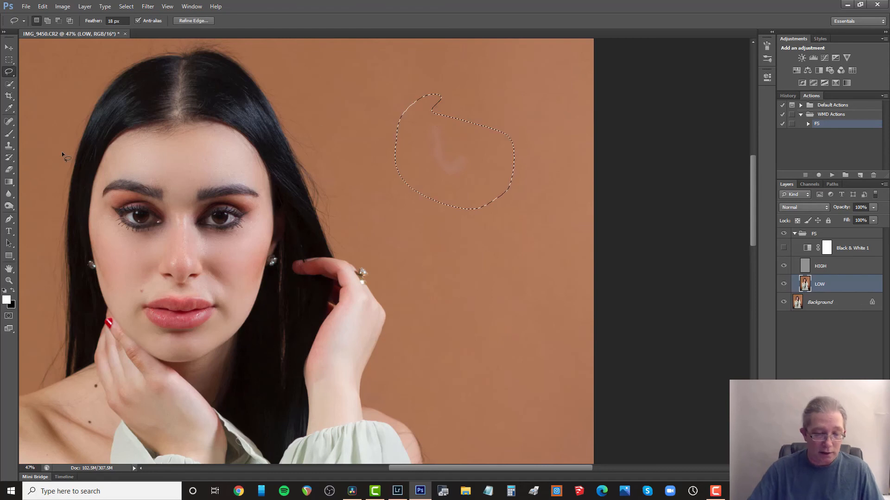
- Blur the selected backdrop smudge with a Gaussian Blur radius of 42 pixels and deselect
{"action": "key", "text": "space"}
{"action": "key", "text": "ctrl+alt+f"}
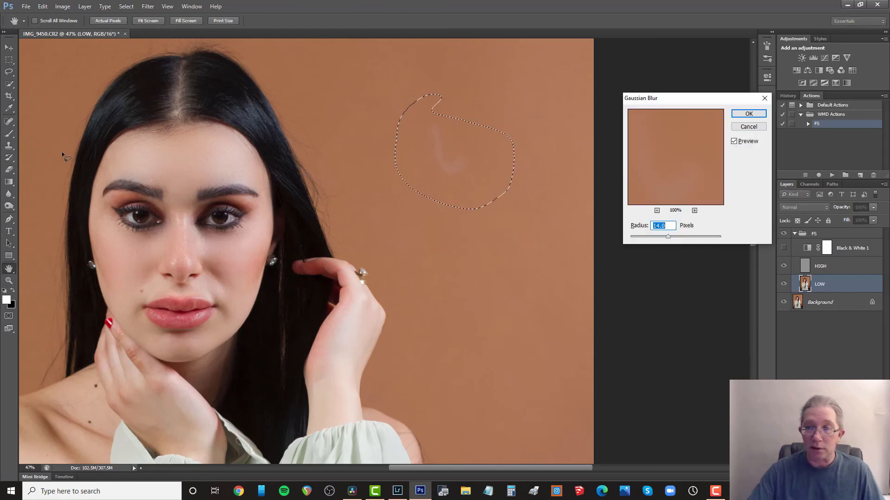
{"action": "type", "text": "36"}
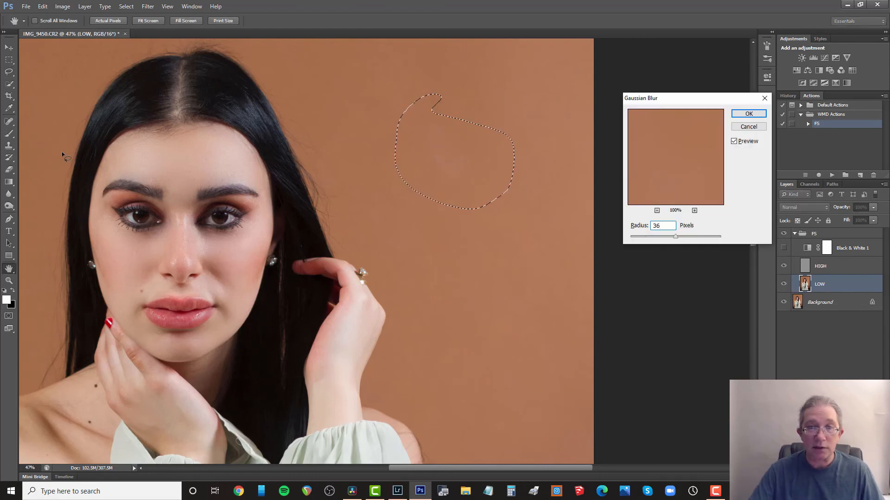
{"action": "key", "text": "BackSpace"}
{"action": "key", "text": "BackSpace"}
{"action": "type", "text": "42"}
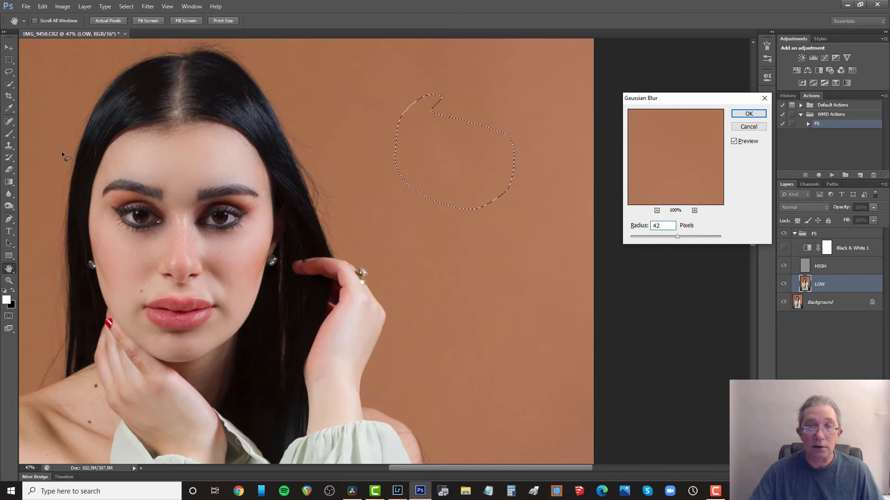
{"action": "key", "text": "Return"}
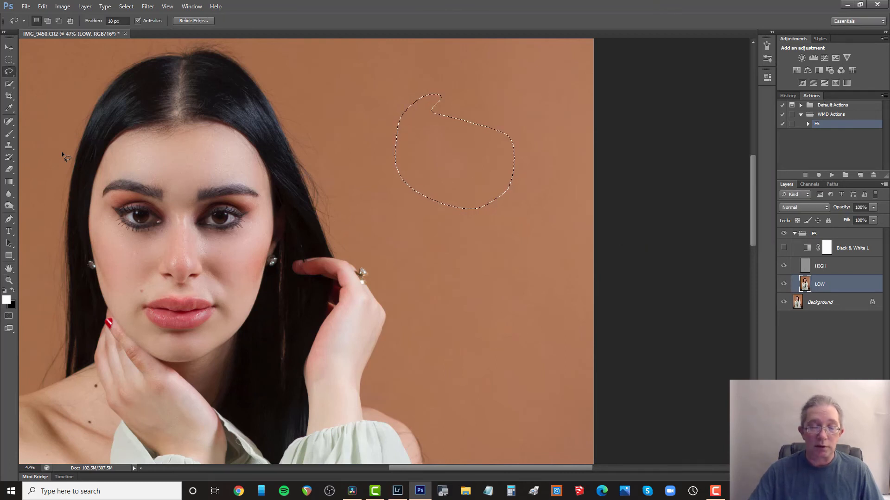
{"action": "key", "text": "ctrl+d"}
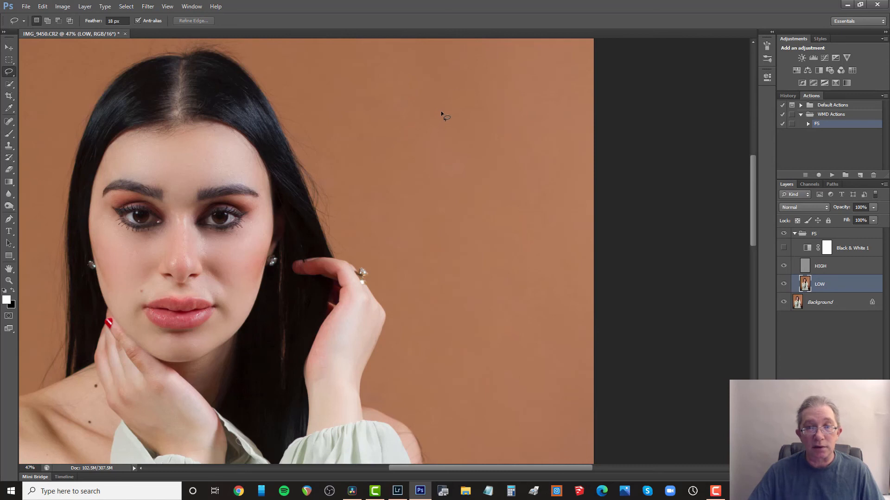
- Lasso the faint mark on the open backdrop beside the model's raised hand and blur it with a Gaussian Blur radius of 56 pixels
{"action": "left_click_drag", "start_coordinate": [421, 124], "coordinate": [418, 122]}
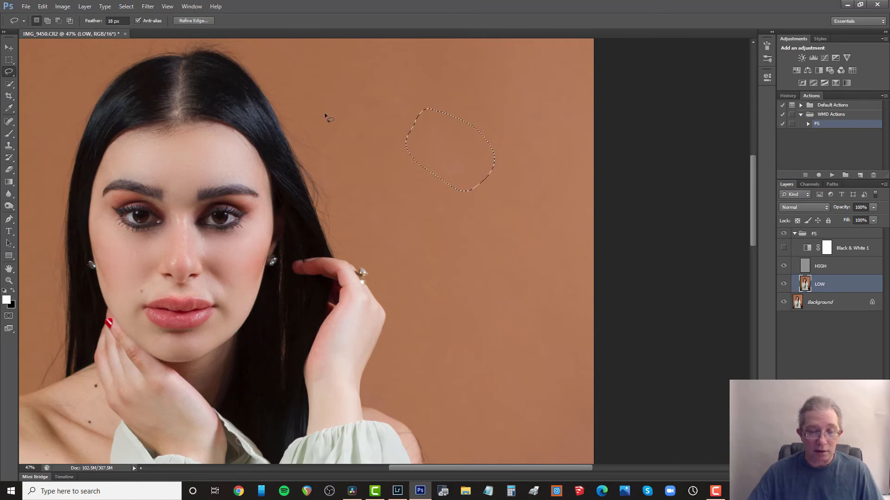
{"action": "key", "text": "ctrl+alt+f"}
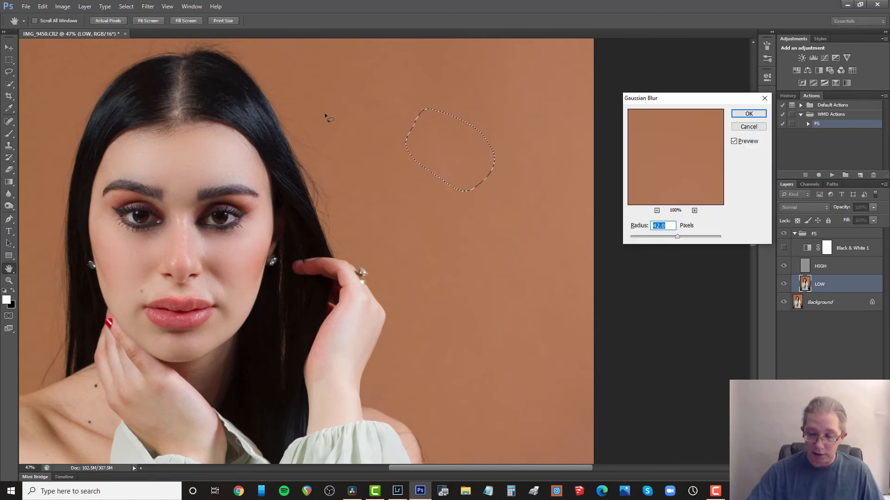
{"action": "type", "text": "56"}
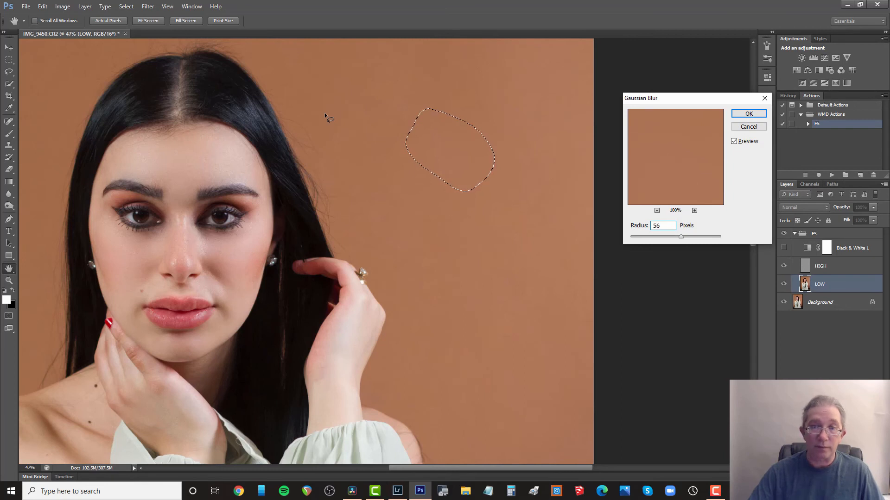
{"action": "key", "text": "Return"}
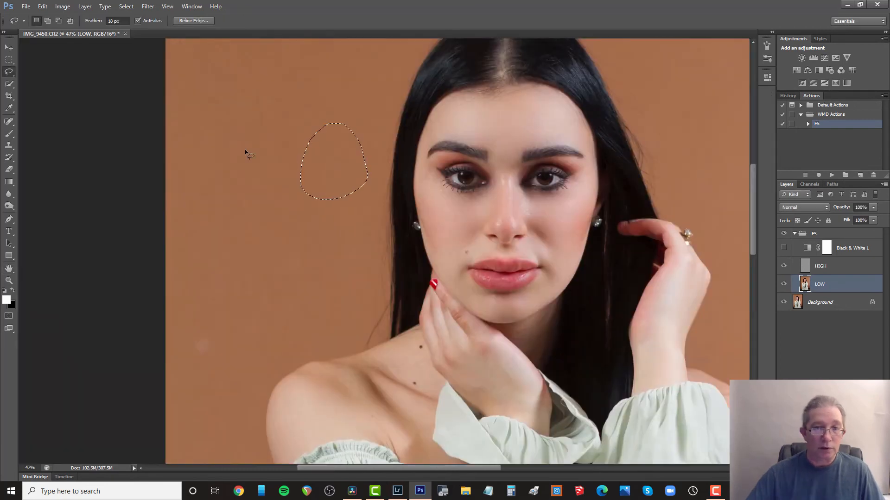
- Lasso the pale smudge on the backdrop above the model's bare shoulder, reapply the Gaussian Blur and deselect
{"action": "left_click_drag", "start_coordinate": [281, 241], "coordinate": [284, 241]}
{"action": "mouse_move", "coordinate": [185, 301]}
{"action": "left_mouse_down"}
{"action": "mouse_move", "coordinate": [177, 341]}
{"action": "mouse_move", "coordinate": [180, 305]}
{"action": "left_mouse_up"}
{"action": "key", "text": "ctrl+f"}
{"action": "key", "text": "ctrl+d"}
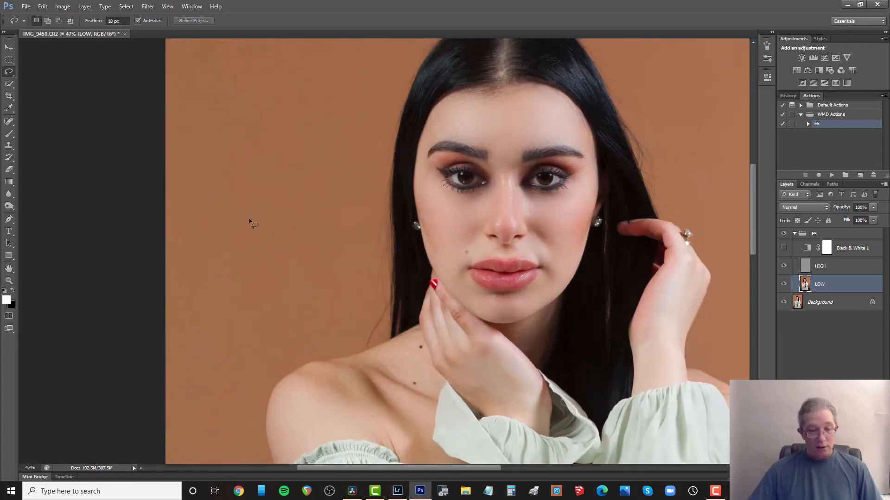
- Smooth the remaining uneven backdrop areas around the model by lassoing them, reapplying the Gaussian Blur and deselecting
{"action": "key", "text": "ctrl+space"}
{"action": "left_click_drag", "start_coordinate": [299, 271], "coordinate": [163, 251]}
{"action": "left_click_drag", "start_coordinate": [507, 359], "coordinate": [685, 356]}
{"action": "mouse_move", "coordinate": [418, 225]}
{"action": "left_mouse_down"}
{"action": "mouse_move", "coordinate": [372, 262]}
{"action": "mouse_move", "coordinate": [531, 128]}
{"action": "mouse_move", "coordinate": [419, 185]}
{"action": "left_mouse_up"}
{"action": "key", "text": "ctrl+f"}
{"action": "key", "text": "ctrl+d"}
{"action": "key", "text": "space"}
{"action": "mouse_move", "coordinate": [277, 116]}
{"action": "left_mouse_down"}
{"action": "mouse_move", "coordinate": [324, 165]}
{"action": "mouse_move", "coordinate": [468, 431]}
{"action": "left_mouse_up"}
{"action": "mouse_move", "coordinate": [327, 60]}
{"action": "left_mouse_down"}
{"action": "mouse_move", "coordinate": [297, 212]}
{"action": "mouse_move", "coordinate": [239, 412]}
{"action": "left_mouse_up"}
{"action": "mouse_move", "coordinate": [443, 299]}
{"action": "left_mouse_down"}
{"action": "mouse_move", "coordinate": [520, 291]}
{"action": "mouse_move", "coordinate": [466, 279]}
{"action": "left_mouse_up"}
{"action": "key", "text": "ctrl+alt+f"}
{"action": "key", "text": "Return"}
{"action": "key", "text": "ctrl+d"}
- Collapse the FS group, fit the whole image in view and compare before and after by toggling the group's visibility
{"action": "left_click", "coordinate": [795, 233]}
{"action": "right_click", "coordinate": [339, 212]}
{"action": "left_click", "coordinate": [366, 218]}
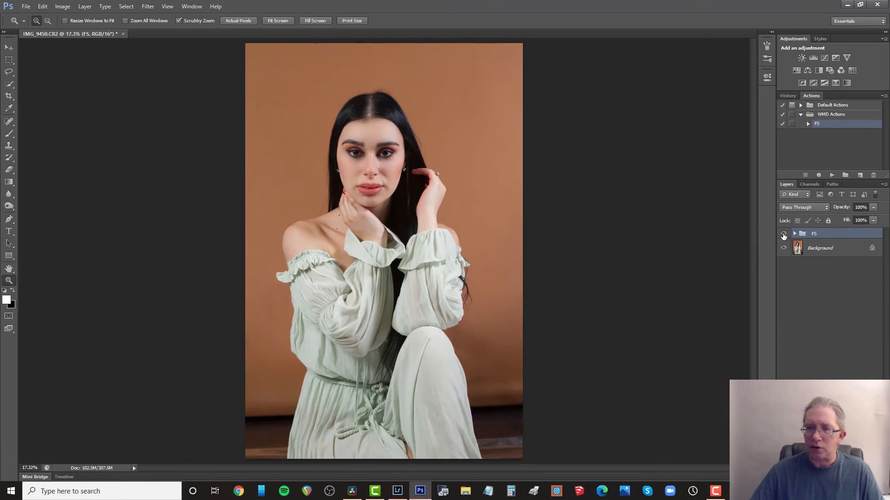
{"action": "left_click", "coordinate": [783, 234]}
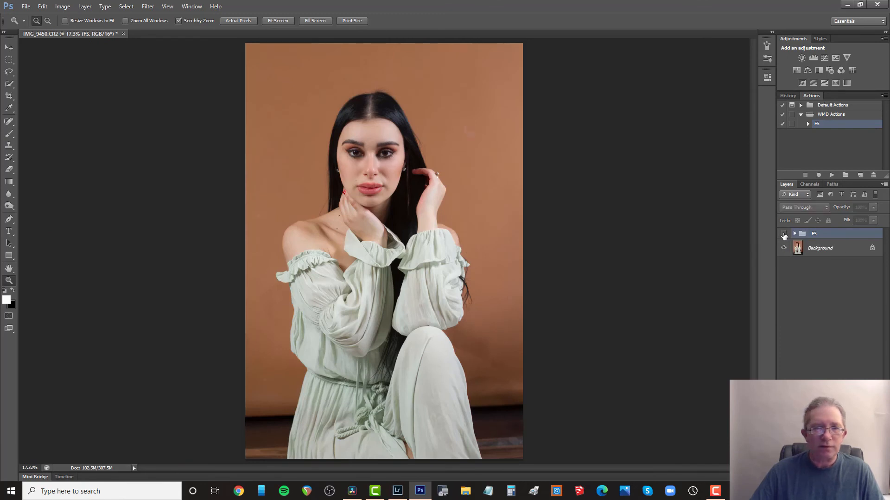
{"action": "left_click", "coordinate": [783, 234]}
{"action": "left_click", "coordinate": [784, 235]}
{"action": "left_click", "coordinate": [784, 234]}
- Compare the retouched face with the original in close view by toggling the FS group's visibility, and inspect the final portrait
{"action": "left_click_drag", "start_coordinate": [368, 150], "coordinate": [398, 152]}
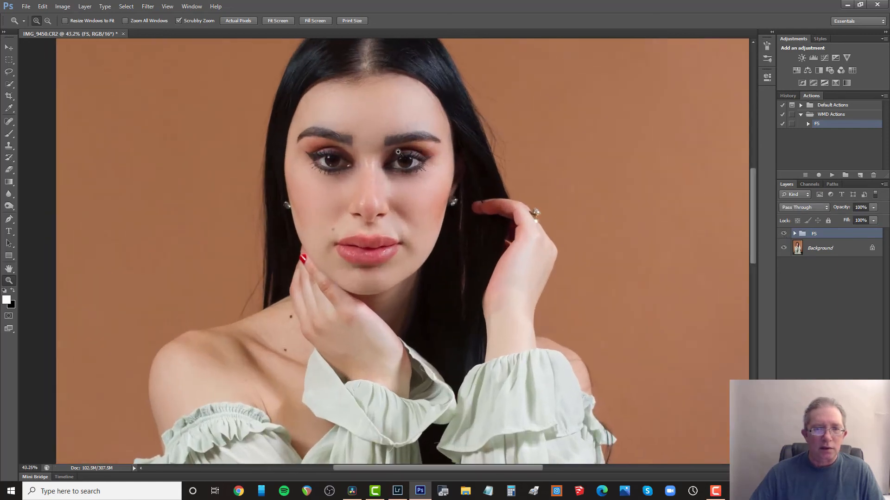
{"action": "left_click", "coordinate": [783, 234]}
{"action": "left_click", "coordinate": [783, 235]}
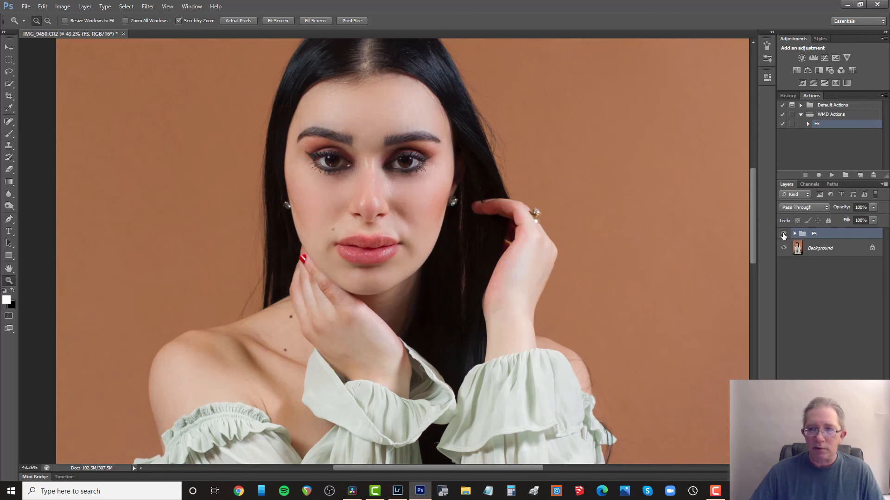
{"action": "left_click", "coordinate": [784, 235]}
{"action": "left_click", "coordinate": [784, 235]}
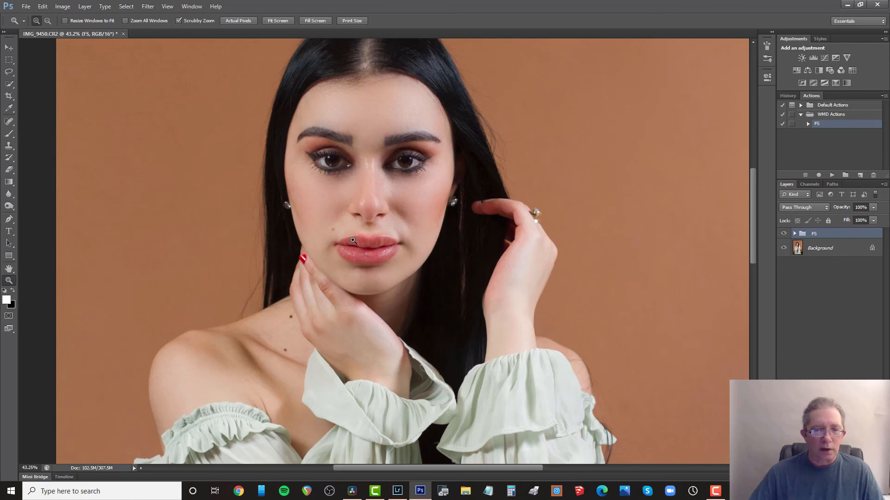
{"action": "left_click_drag", "start_coordinate": [322, 218], "coordinate": [344, 224]}
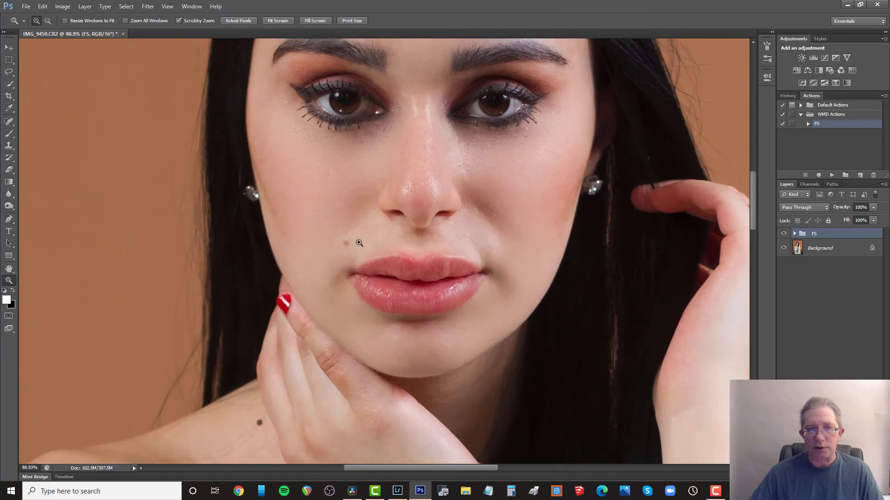
{"action": "left_click", "coordinate": [784, 234]}
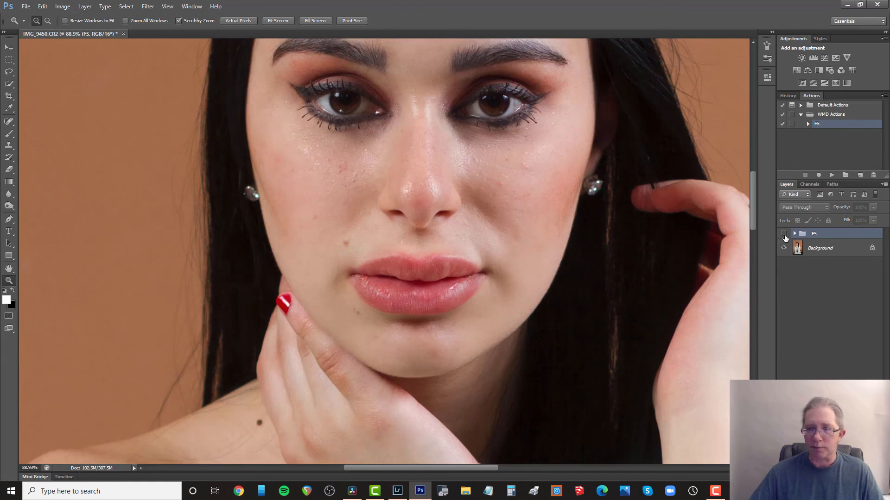
{"action": "left_click", "coordinate": [783, 235]}
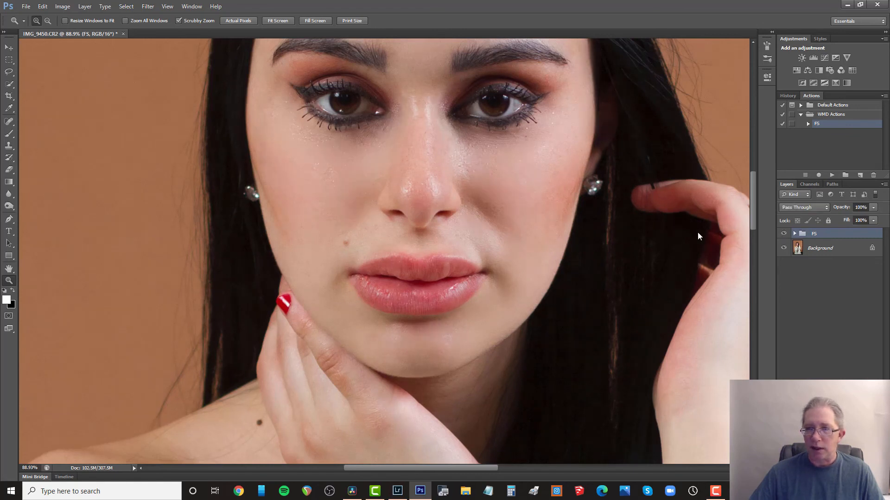
{"action": "right_click", "coordinate": [495, 187]}
{"action": "left_click", "coordinate": [519, 190]}
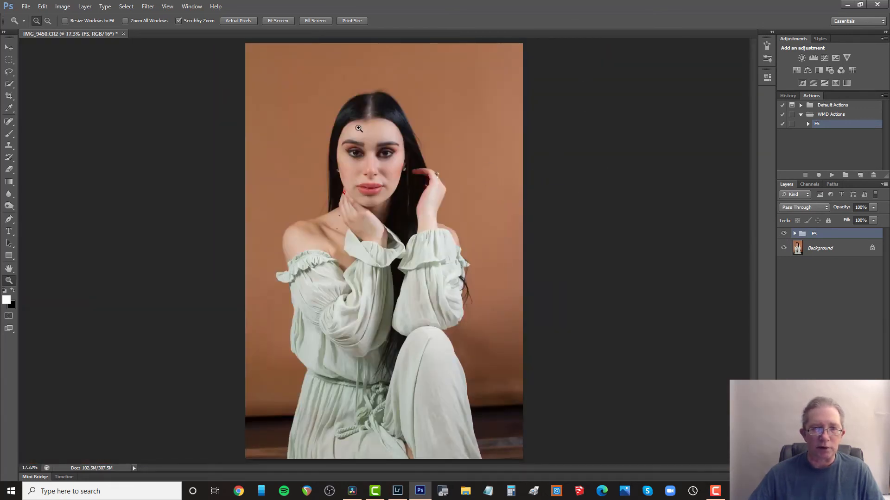
{"action": "left_click_drag", "start_coordinate": [364, 134], "coordinate": [402, 137]}
{"action": "left_click_drag", "start_coordinate": [390, 199], "coordinate": [430, 182]}
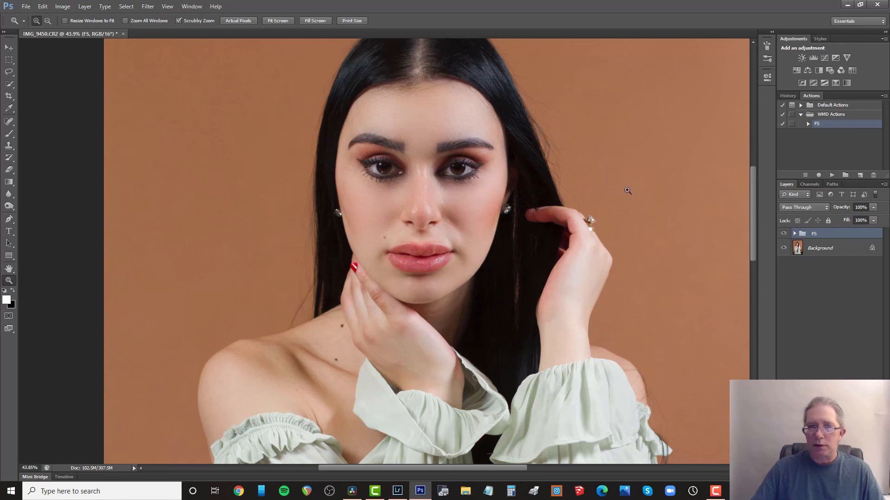
- Close the IMG_9450.CR2 document, saving its changes, and switch to Lightroom
{"action": "left_click", "coordinate": [124, 33]}
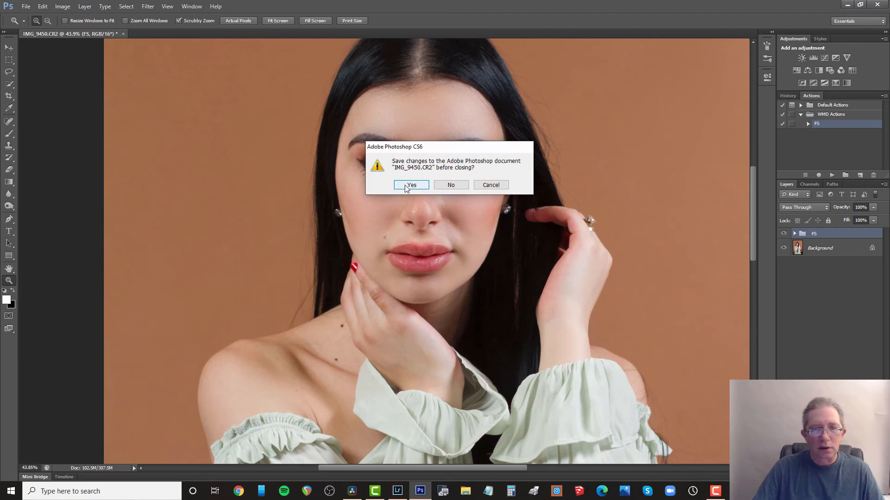
{"action": "left_click", "coordinate": [414, 185]}
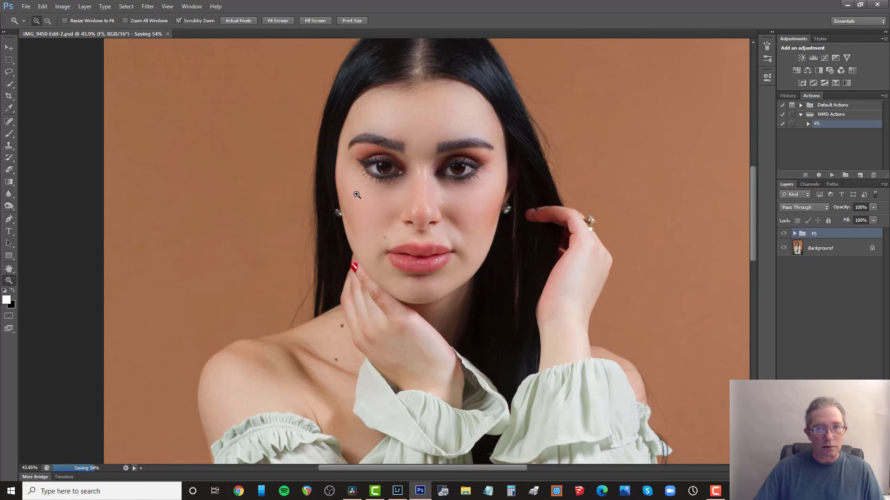
{"action": "key", "text": "alt+Tab"}
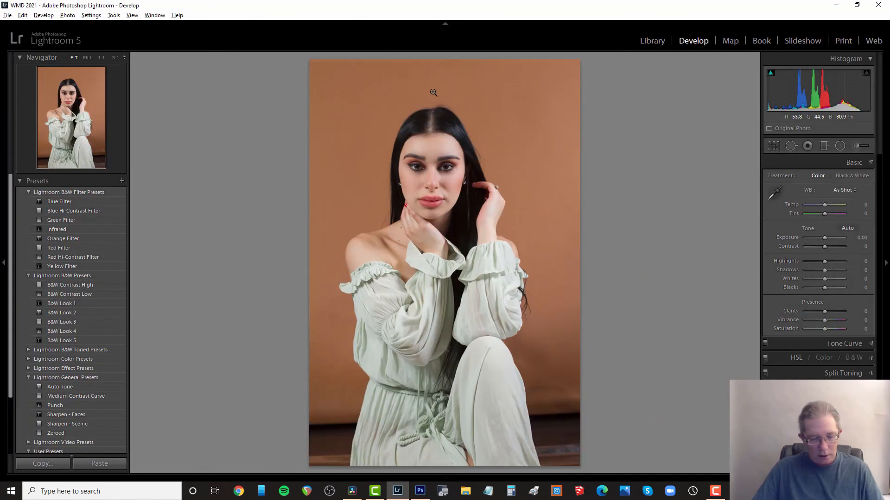
- Crop the portrait to a 1 x 1 square framing the model's head, shoulders and raised hand, and view it full screen
{"action": "key", "text": "r"}
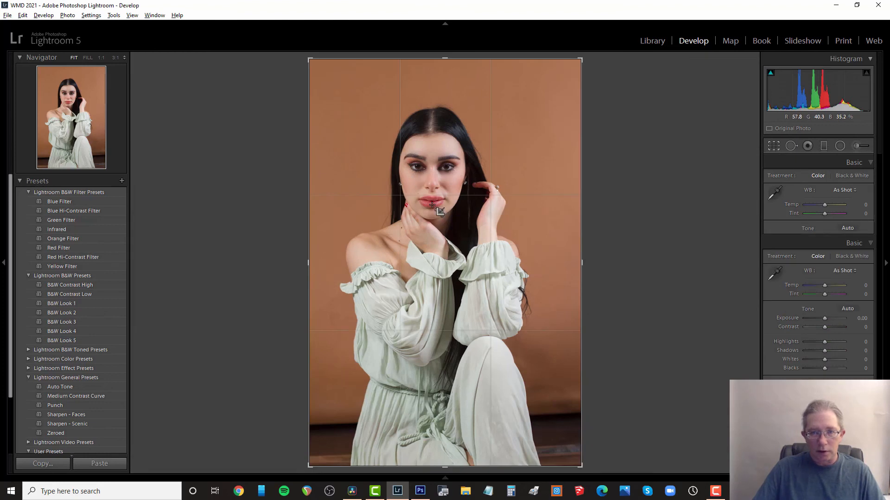
{"action": "left_click", "coordinate": [839, 178]}
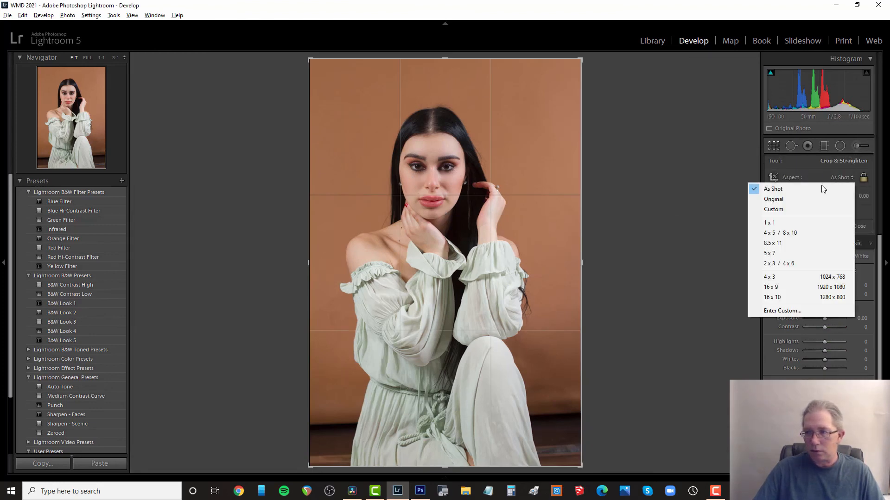
{"action": "left_click", "coordinate": [786, 223]}
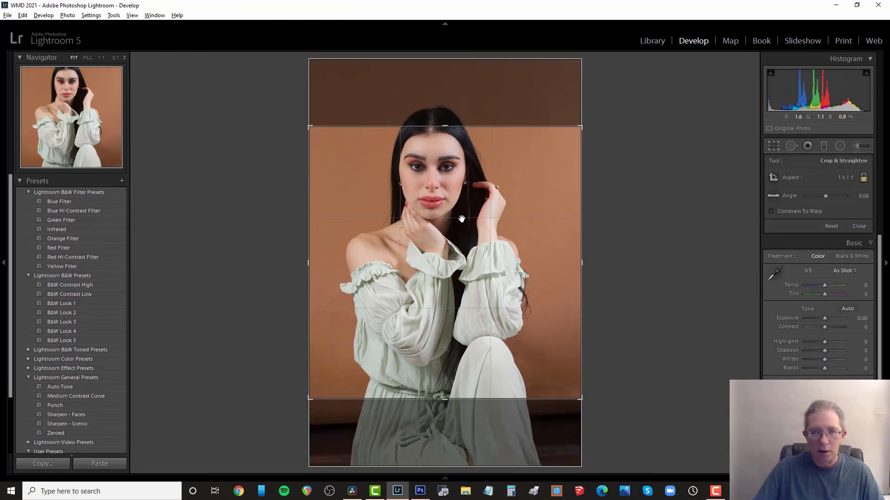
{"action": "left_click_drag", "start_coordinate": [445, 399], "coordinate": [441, 356]}
{"action": "left_click_drag", "start_coordinate": [456, 253], "coordinate": [466, 275]}
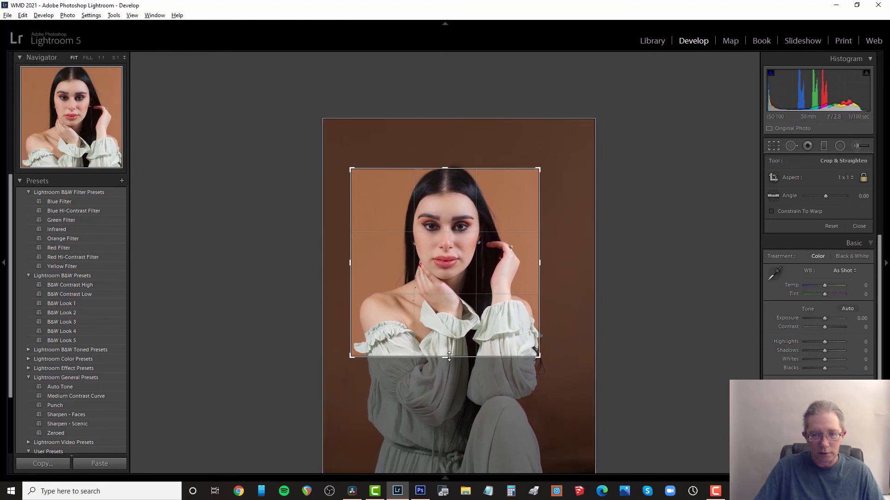
{"action": "mouse_move", "coordinate": [447, 355]}
{"action": "left_mouse_down"}
{"action": "mouse_move", "coordinate": [448, 376]}
{"action": "mouse_move", "coordinate": [447, 351]}
{"action": "left_mouse_up"}
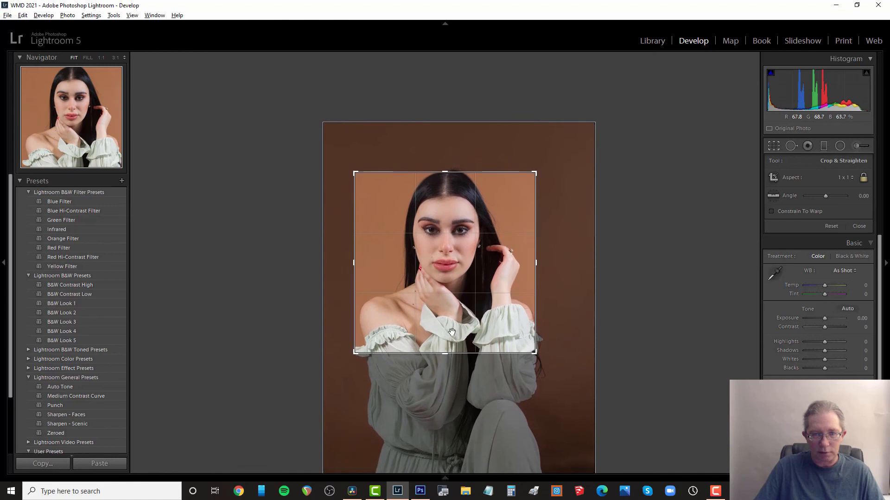
{"action": "left_click_drag", "start_coordinate": [456, 269], "coordinate": [454, 270]}
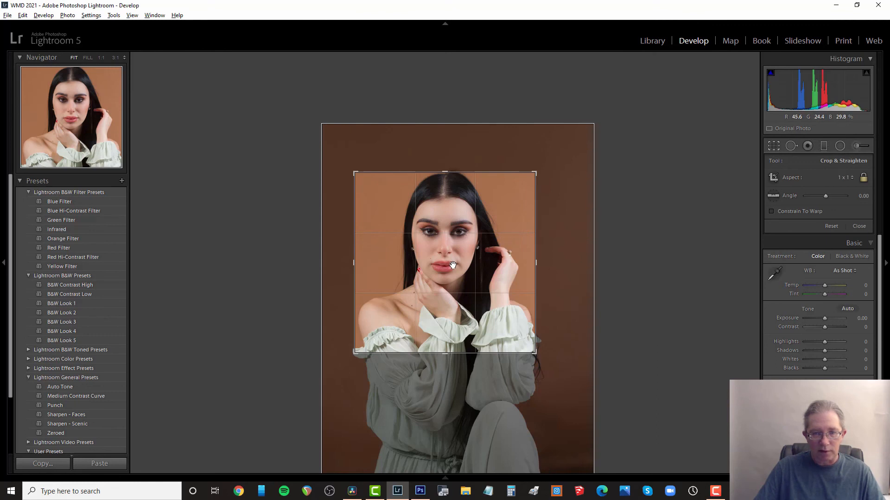
{"action": "key", "text": "Return"}
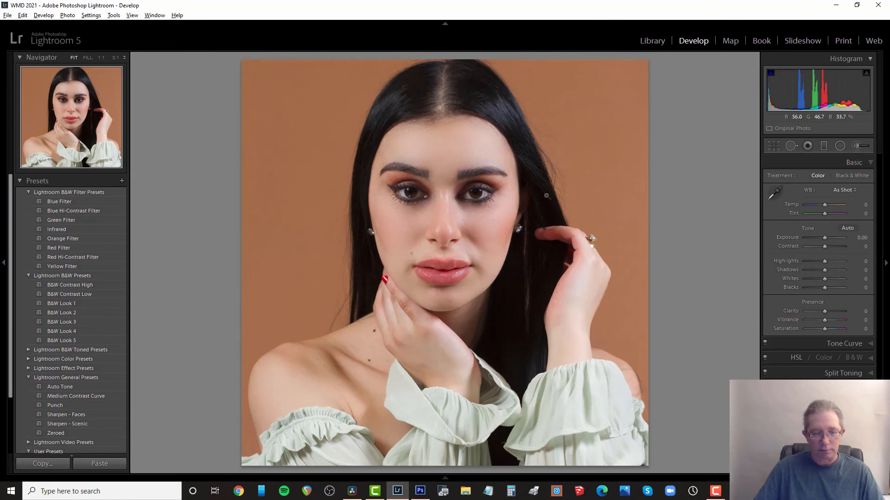
{"action": "key", "text": "f"}
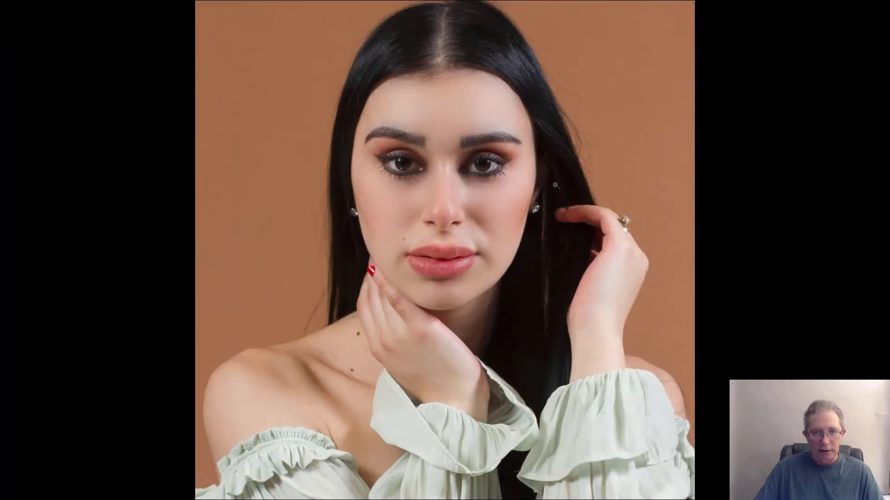